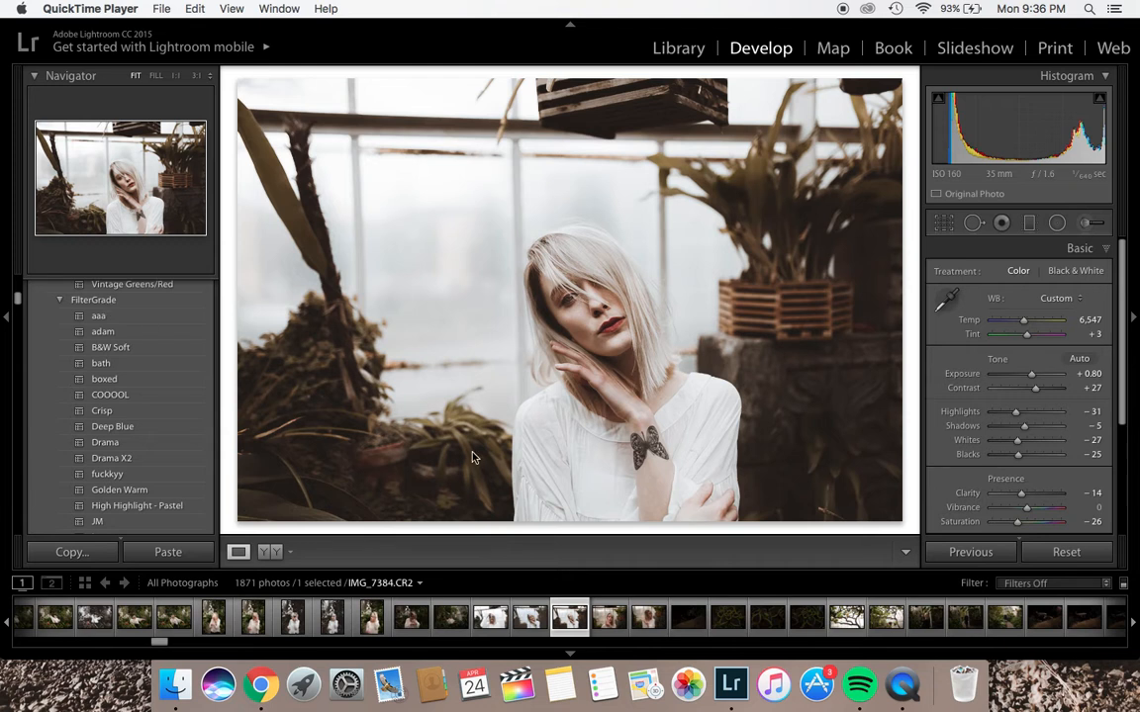
Compare the portrait's before and after versions side by side, and return to the single-image view.
{"action": "left_click", "coordinate": [271, 552]}
{"action": "left_click", "coordinate": [273, 554]}
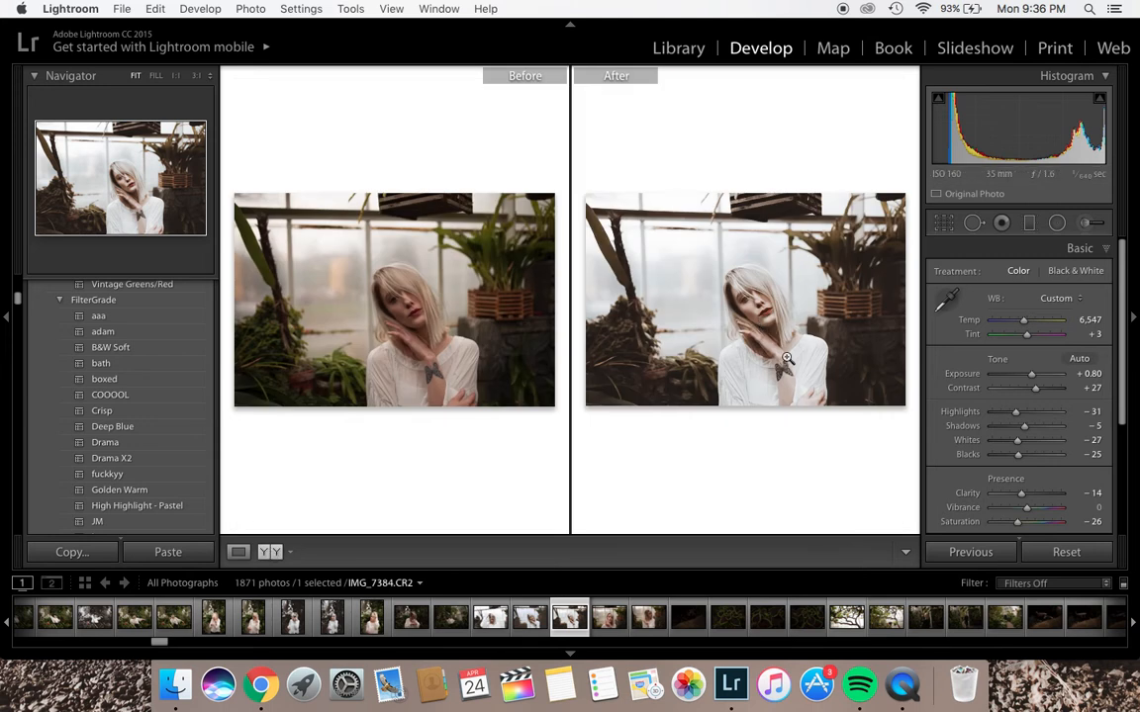
{"action": "left_click", "coordinate": [237, 552]}
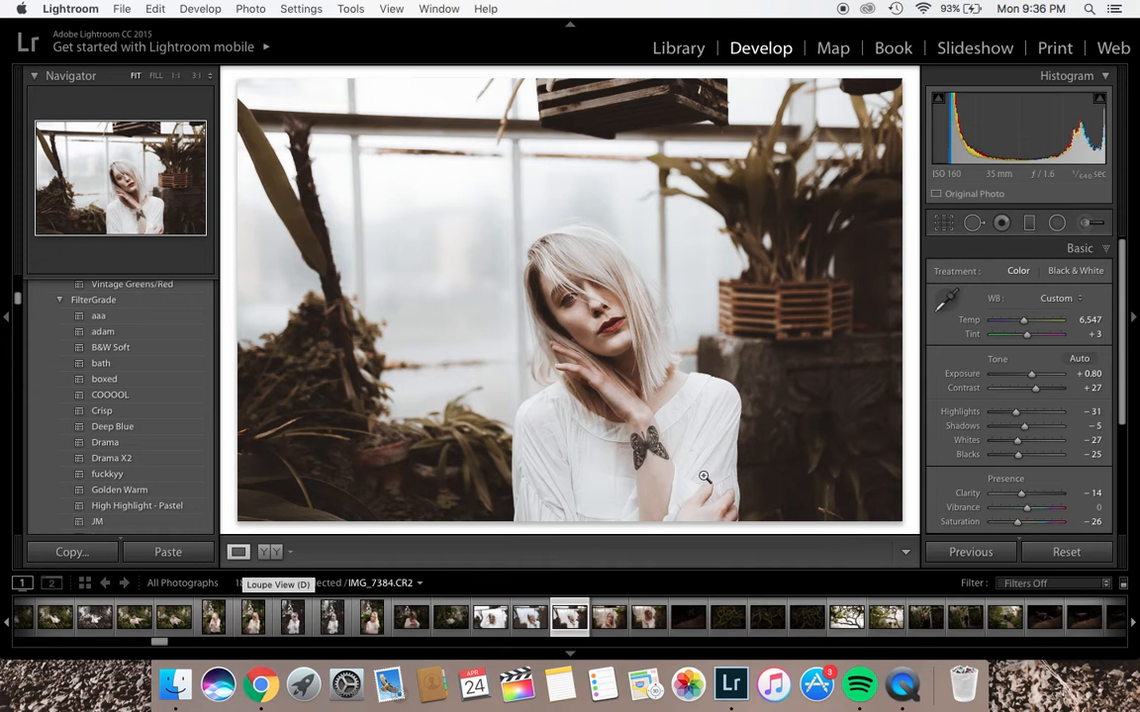
Reset the portrait's develop adjustments and apply the Drama preset from the FilterGrade presets.
{"action": "scroll", "coordinate": [1034, 406], "scroll_direction": "down", "scroll_amount": 1}
{"action": "scroll", "coordinate": [1029, 401], "scroll_direction": "down", "scroll_amount": 1}
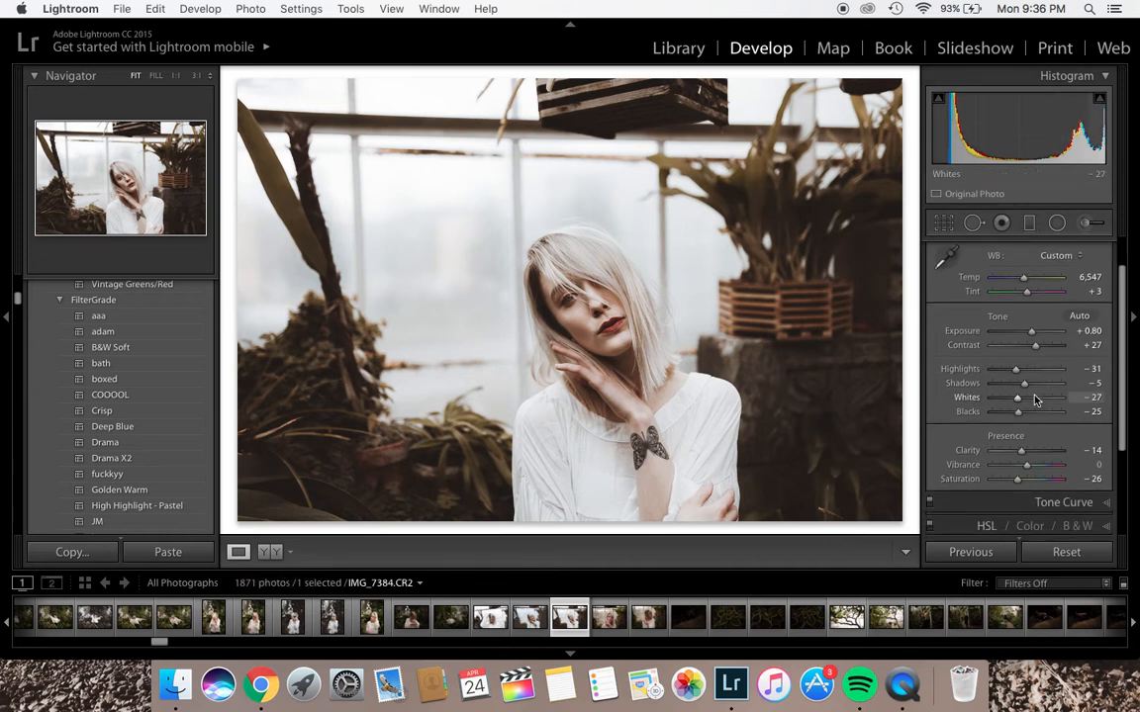
{"action": "left_click", "coordinate": [1066, 553]}
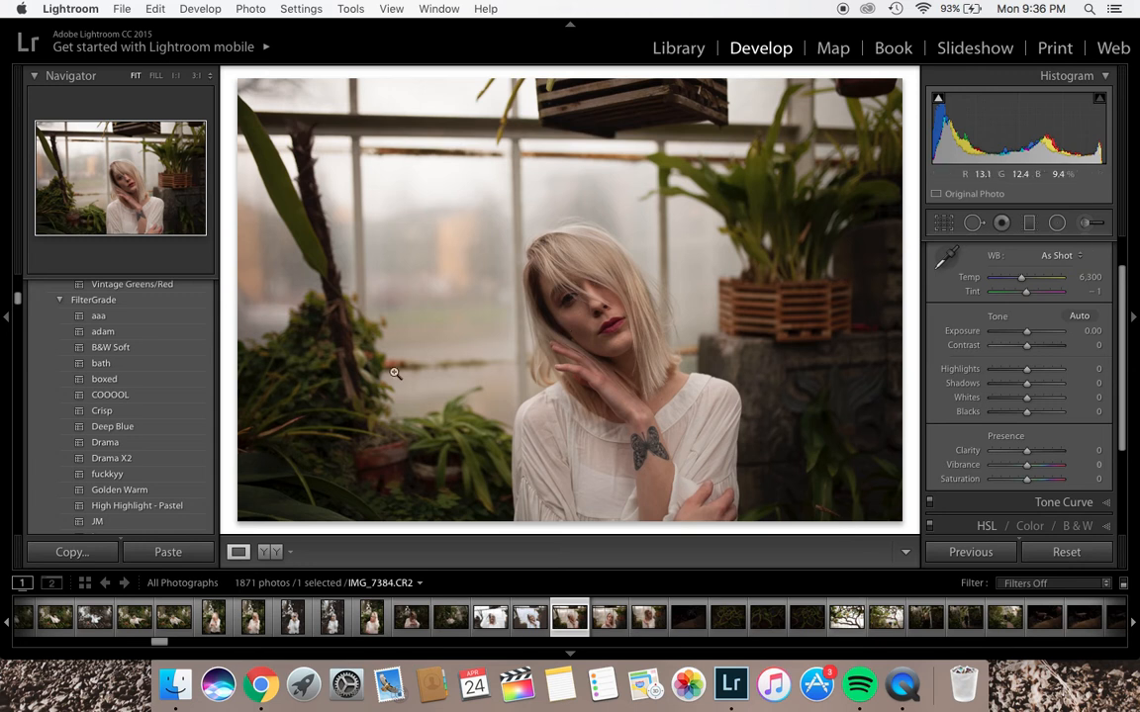
{"action": "left_click", "coordinate": [117, 447]}
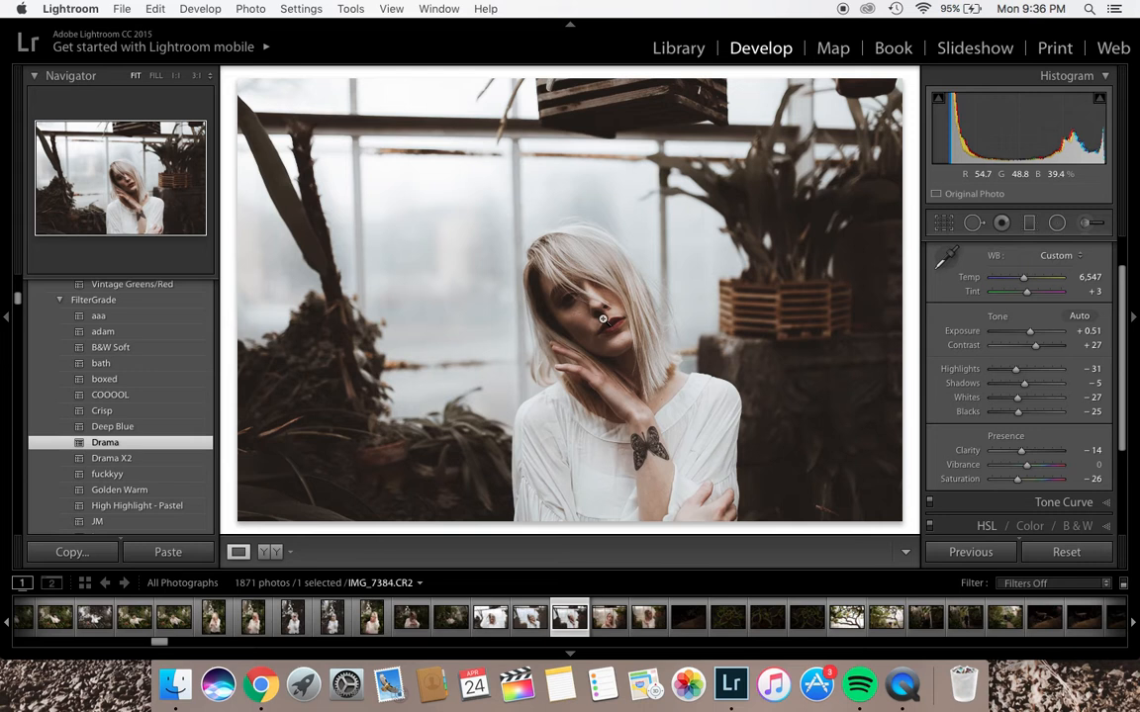
Lighten the woman's face with the Dodge (Lighten) adjustment brush, setting its Exposure to 0.75.
{"action": "left_click", "coordinate": [1084, 223]}
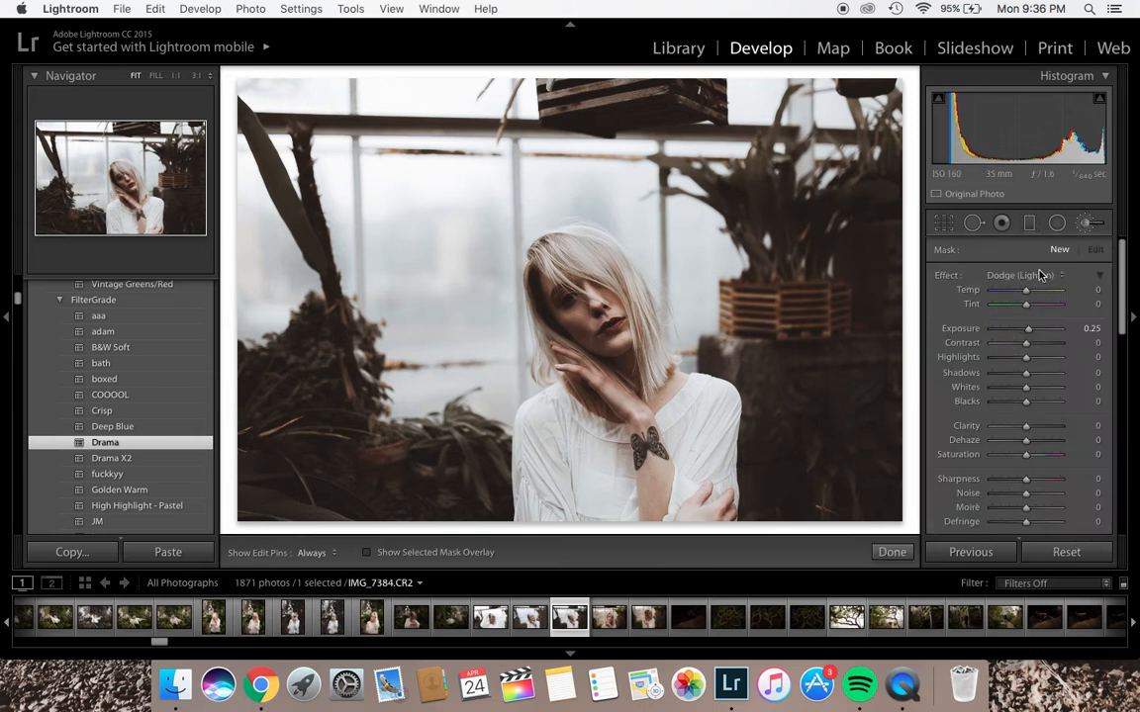
{"action": "key", "text": "h"}
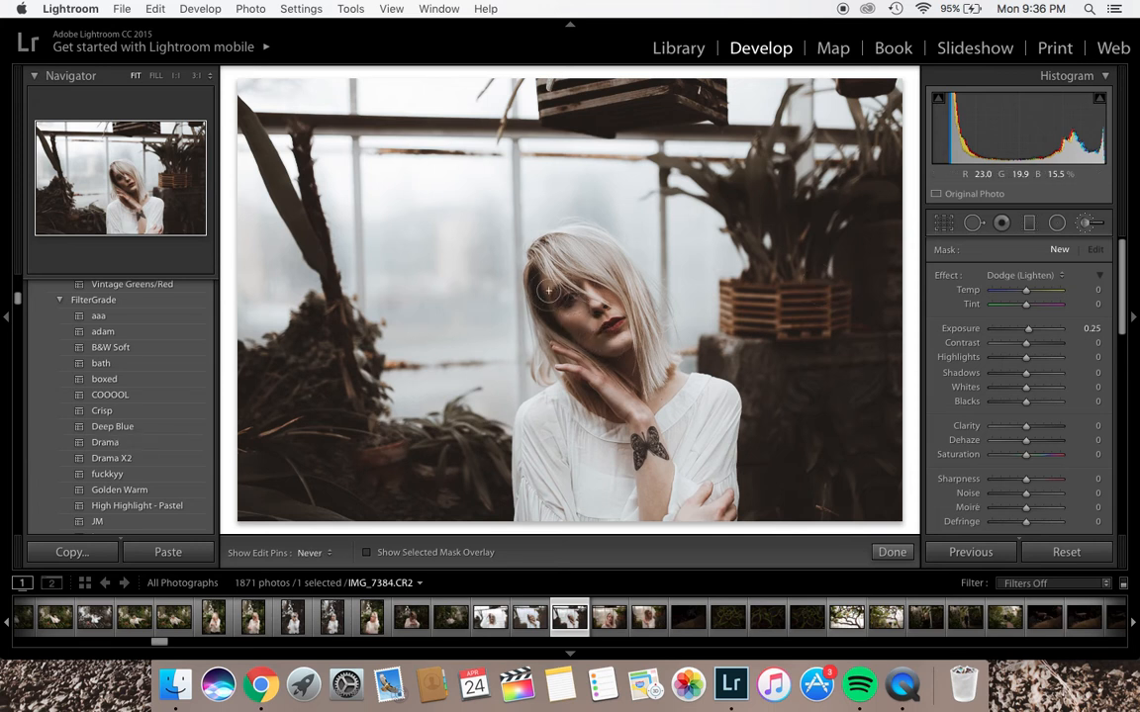
{"action": "key", "text": "h"}
{"action": "left_click", "coordinate": [595, 332]}
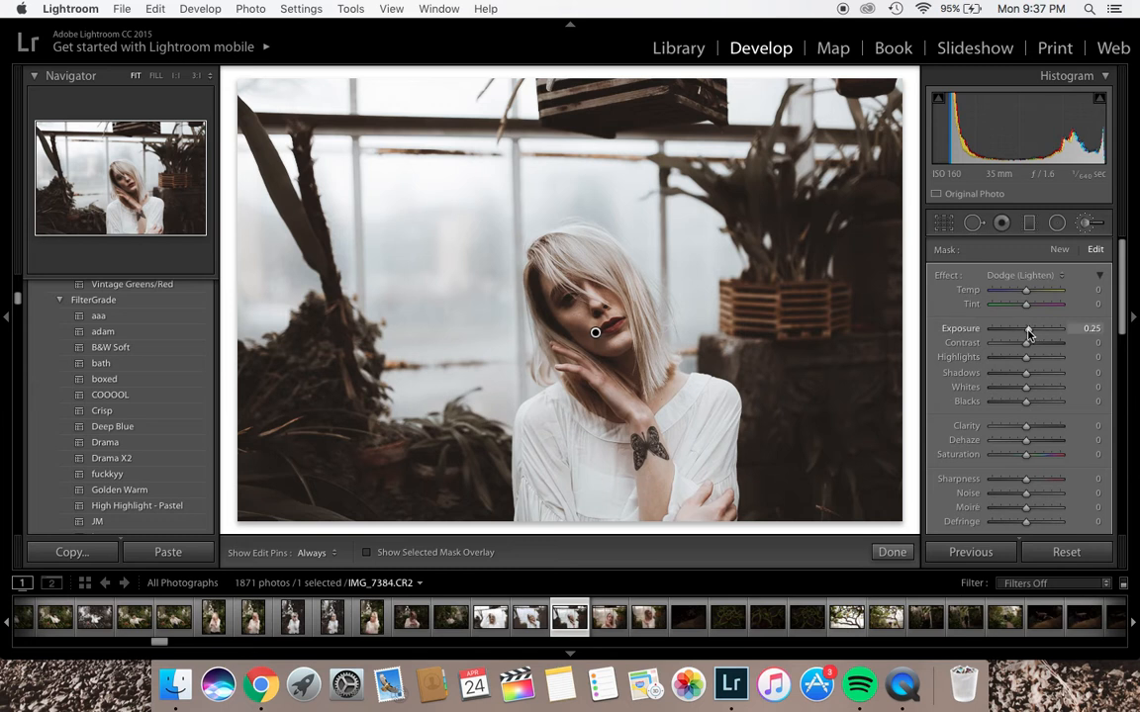
{"action": "left_click_drag", "start_coordinate": [1027, 335], "coordinate": [1032, 335]}
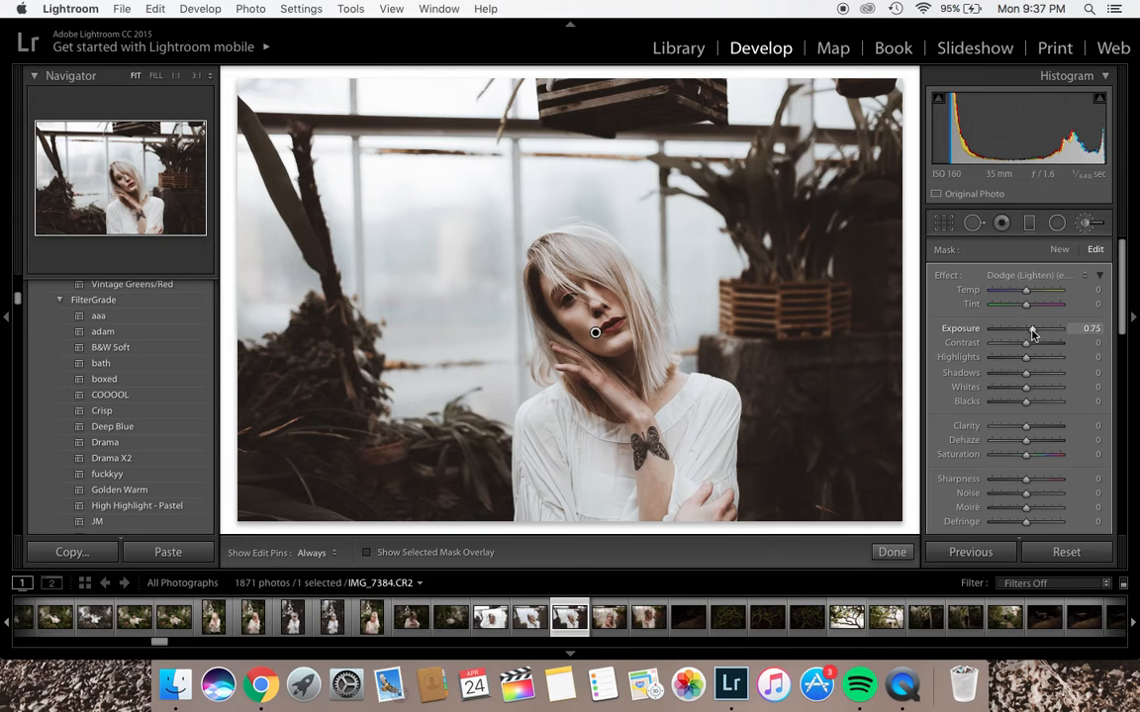
{"action": "key", "text": "k"}
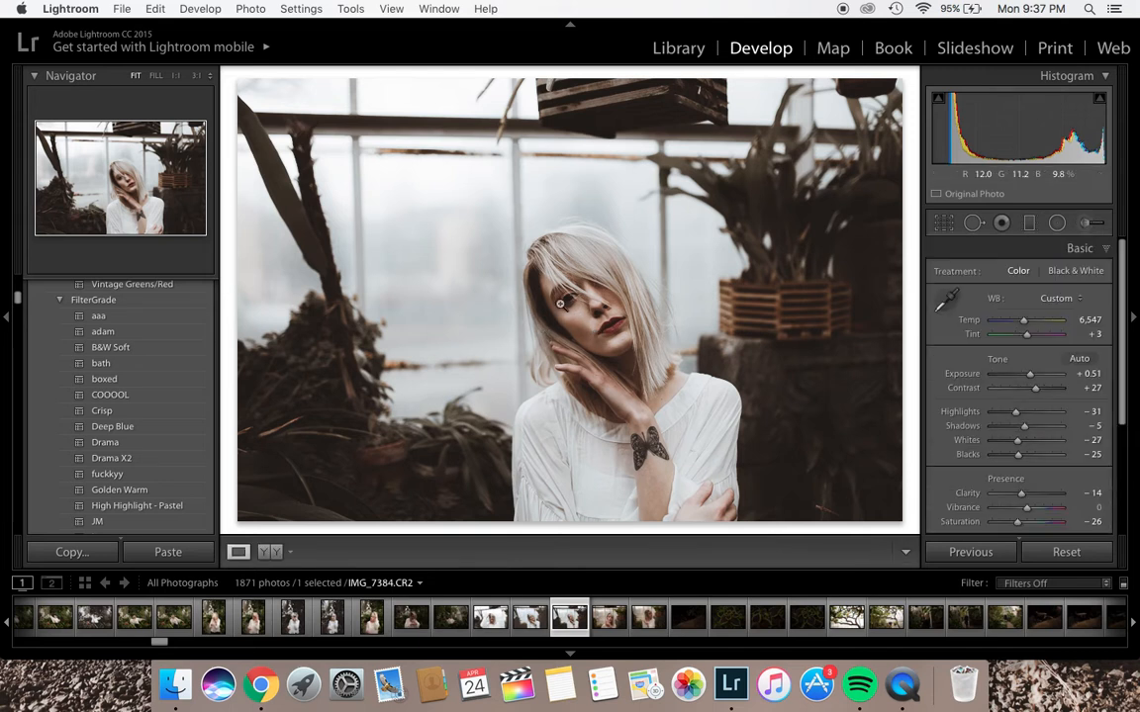
At 1:1 zoom, add a small Dodge (Lighten) radial filter over the eye's iris with Shadows at 66 and Exposure at 0.25.
{"action": "left_click", "coordinate": [175, 76]}
{"action": "left_click_drag", "start_coordinate": [129, 182], "coordinate": [124, 179]}
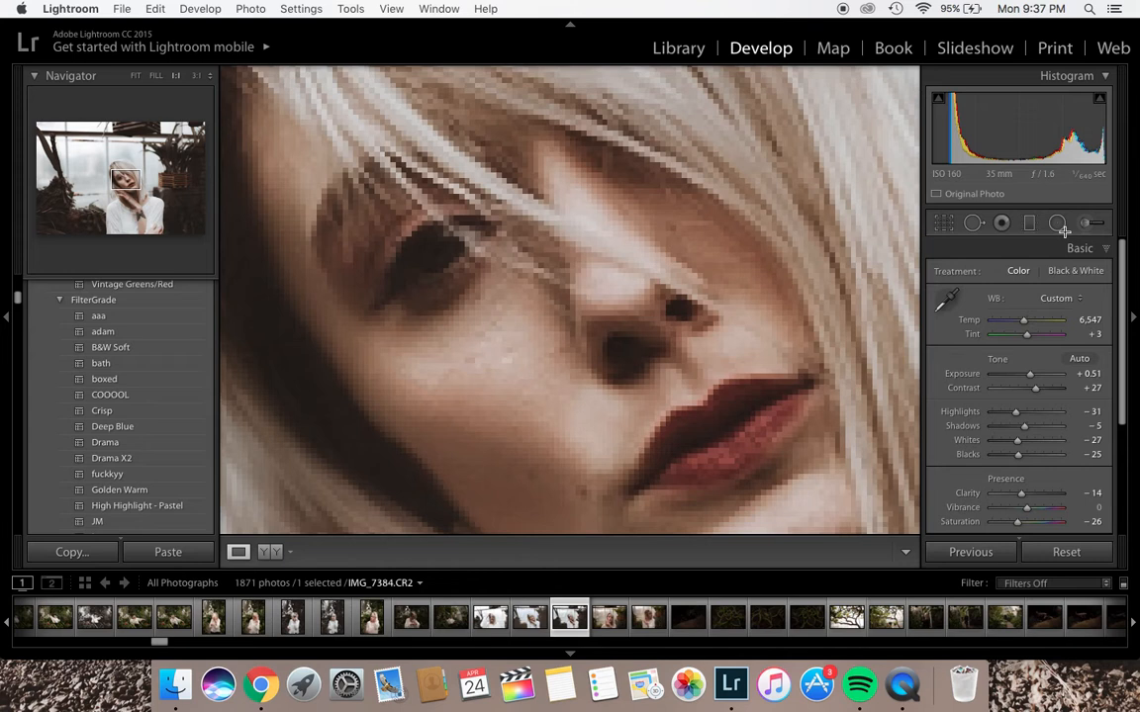
{"action": "left_click", "coordinate": [1056, 224]}
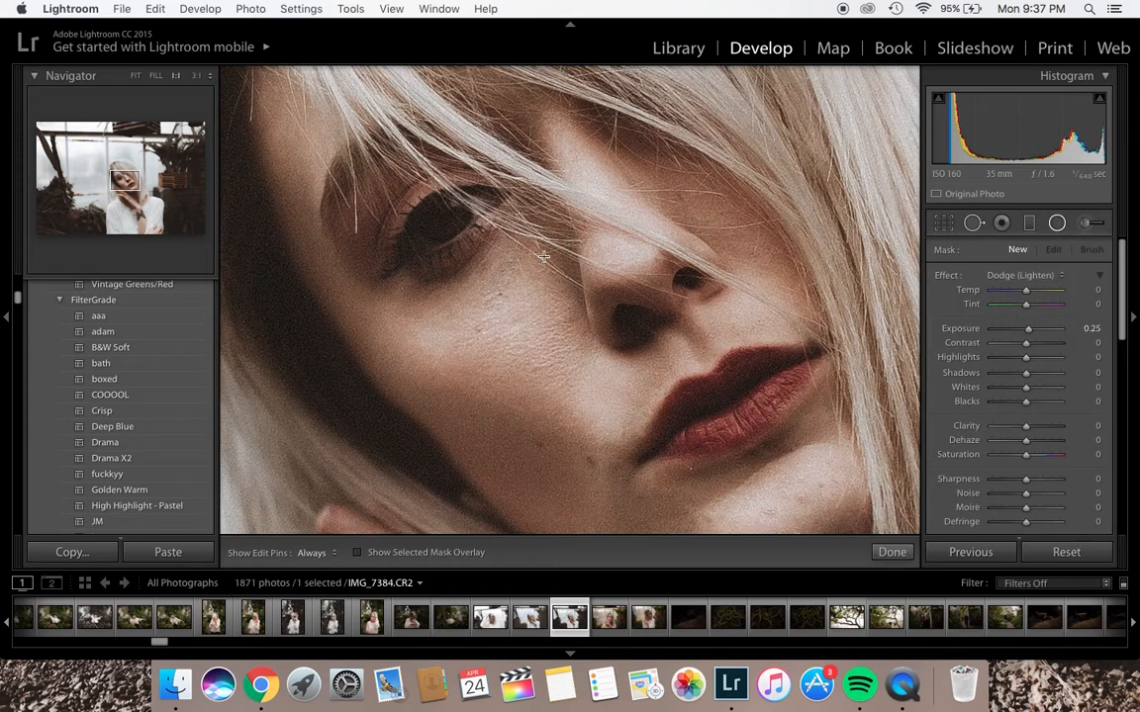
{"action": "left_click_drag", "start_coordinate": [445, 219], "coordinate": [475, 239]}
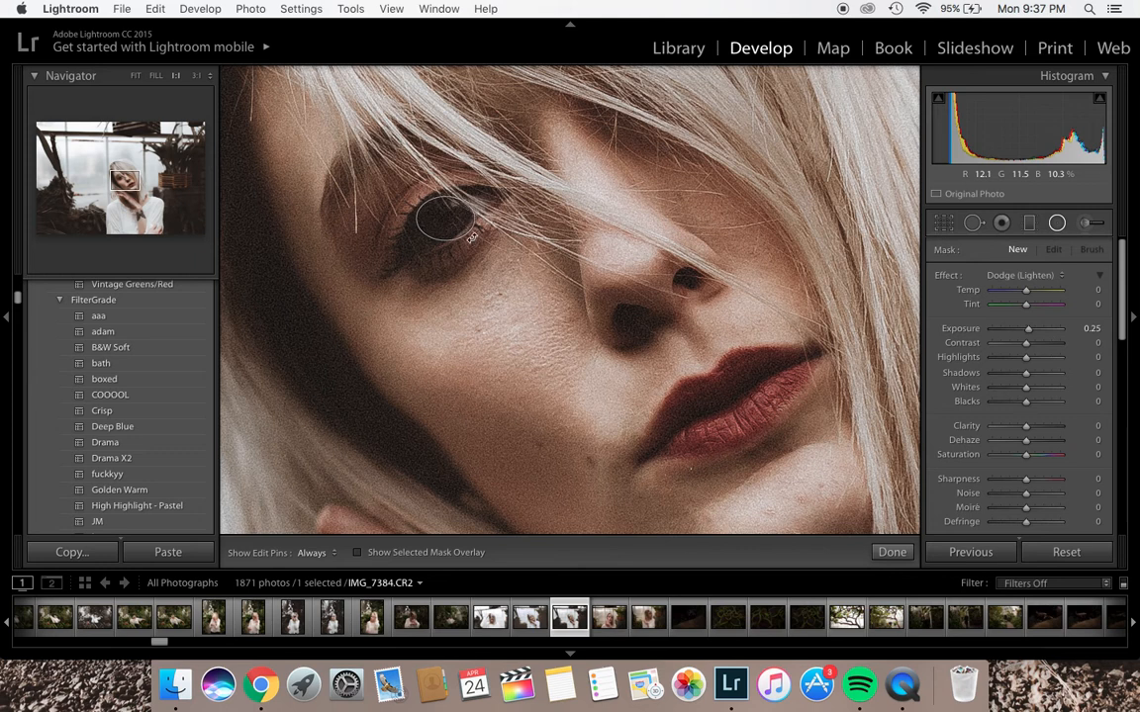
{"action": "left_click_drag", "start_coordinate": [1026, 381], "coordinate": [1043, 383]}
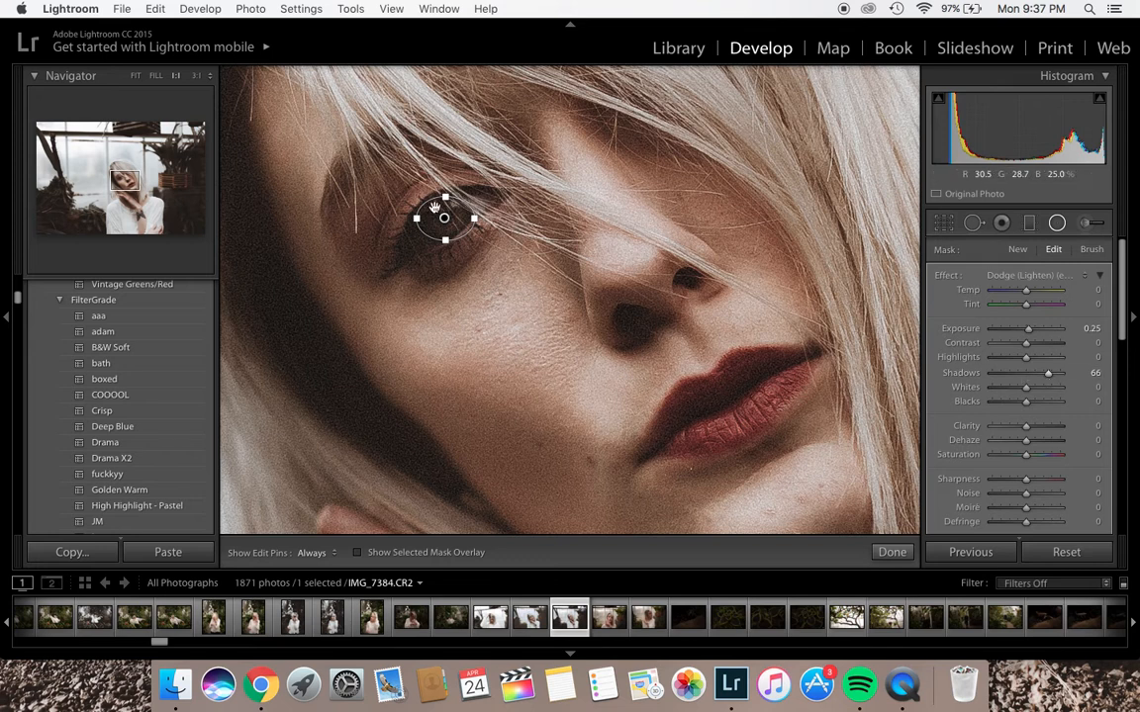
{"action": "mouse_move", "coordinate": [457, 210]}
{"action": "left_mouse_down"}
{"action": "mouse_move", "coordinate": [451, 196]}
{"action": "mouse_move", "coordinate": [458, 212]}
{"action": "mouse_move", "coordinate": [442, 218]}
{"action": "left_mouse_up"}
{"action": "left_click", "coordinate": [892, 551]}
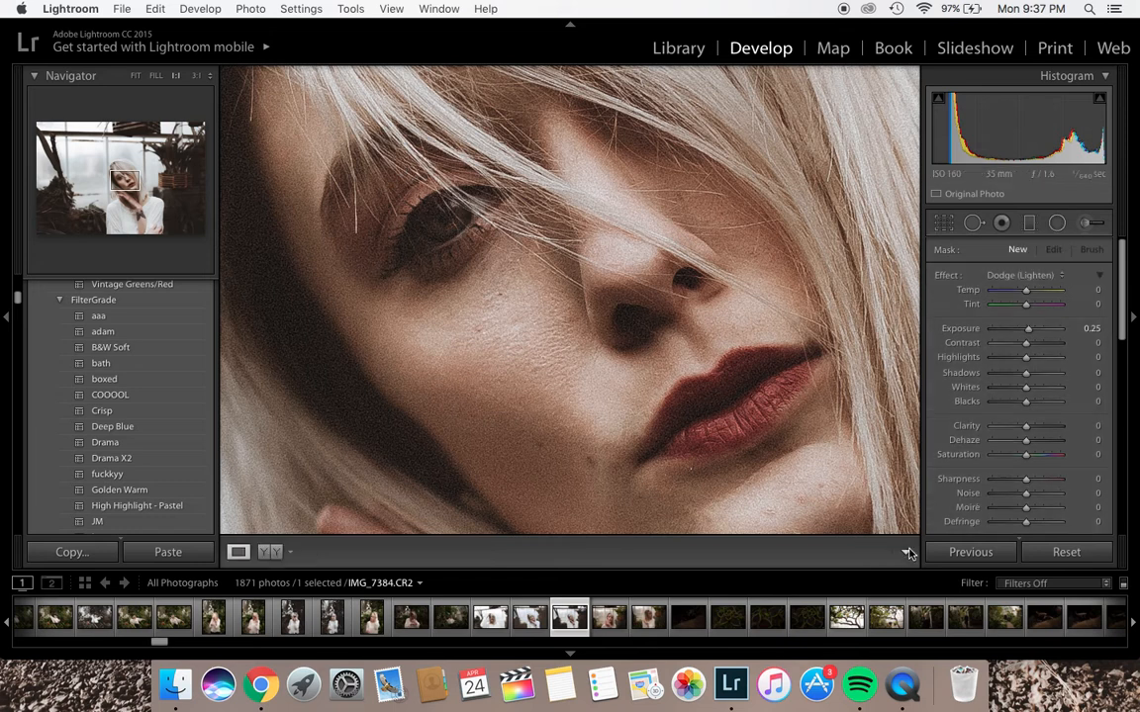
Add a larger Dodge (Lighten) radial filter around the whole eye area with Exposure 0.25, rotated to follow the face's tilt.
{"action": "left_click", "coordinate": [1058, 224]}
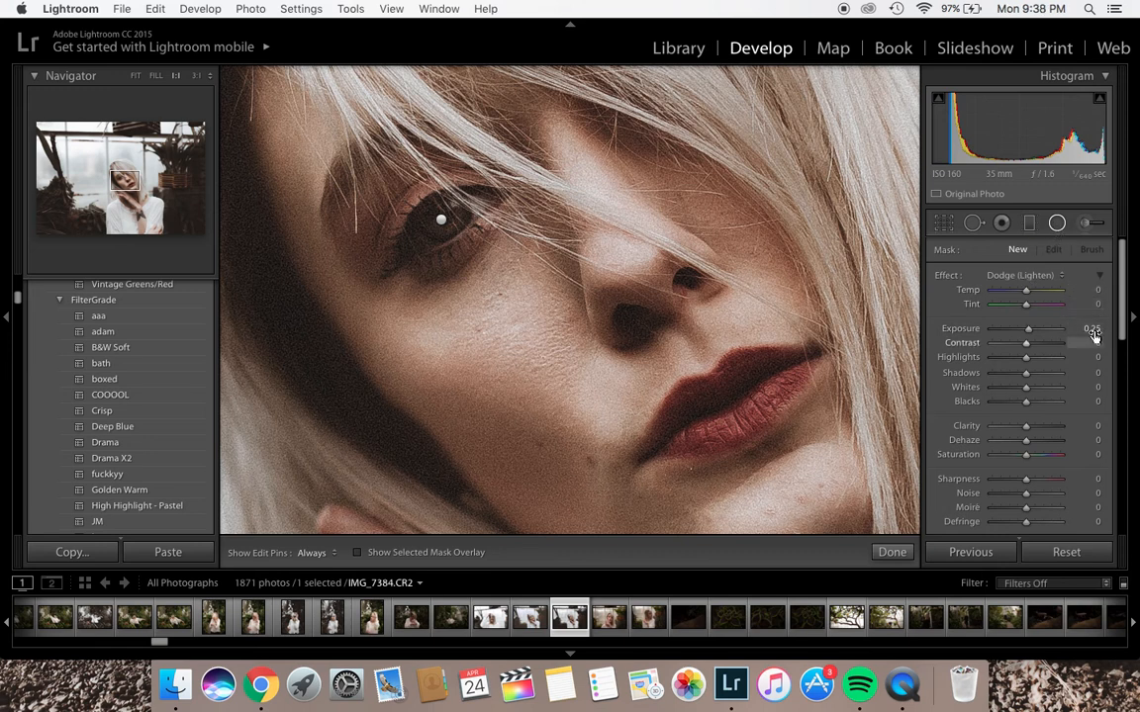
{"action": "left_click_drag", "start_coordinate": [439, 243], "coordinate": [567, 346]}
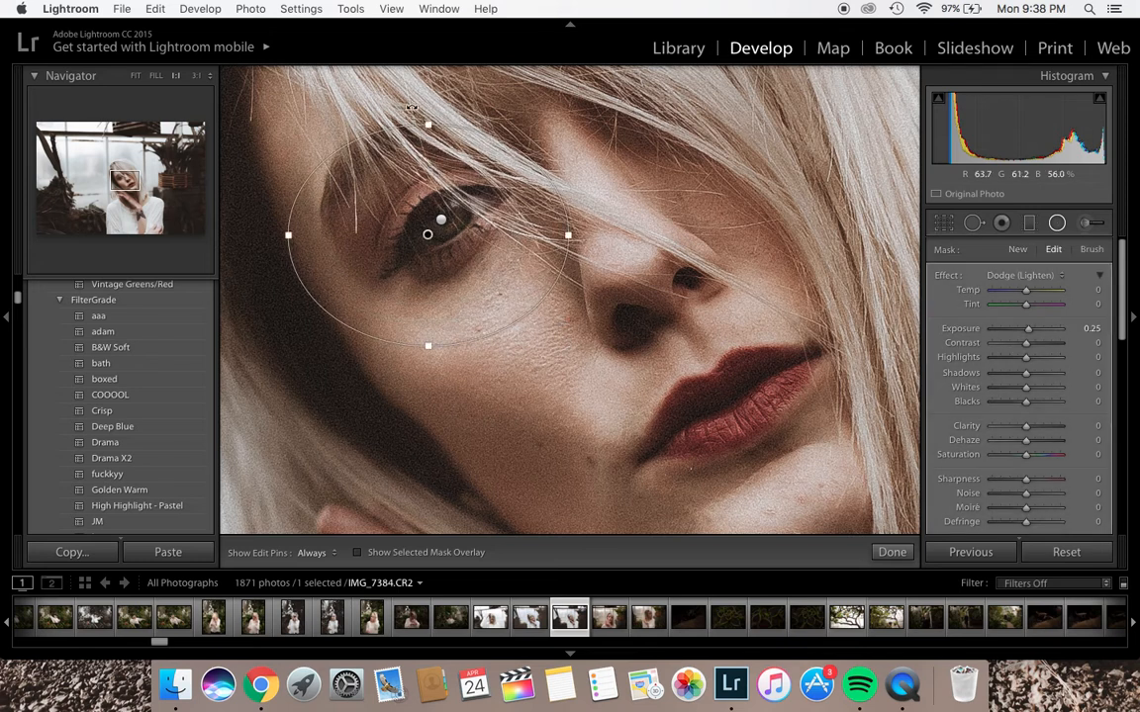
{"action": "left_click_drag", "start_coordinate": [372, 94], "coordinate": [342, 124]}
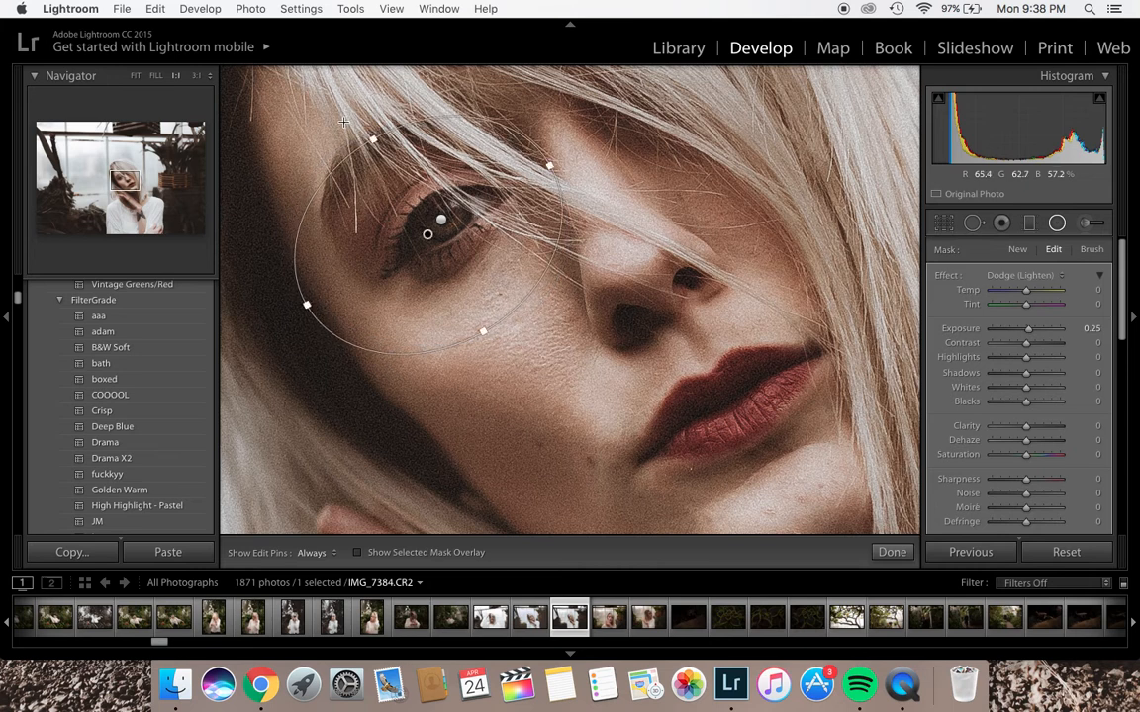
{"action": "left_click", "coordinate": [896, 553]}
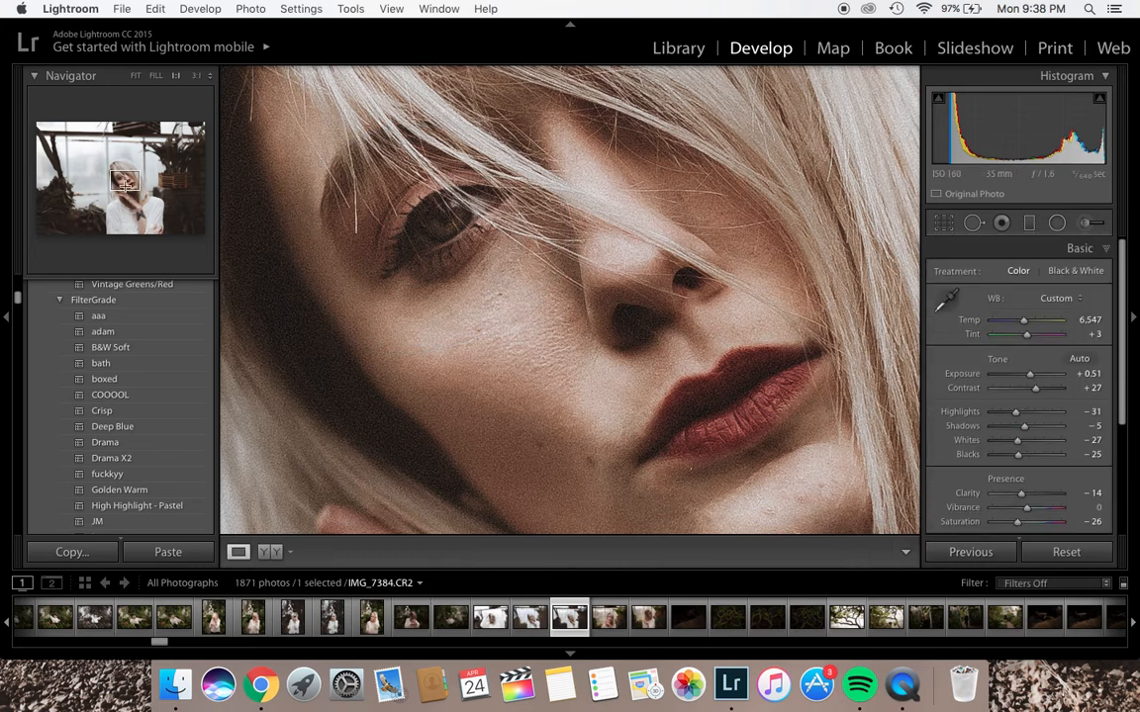
Clone out the blemishes on the chin with the Spot Removal tool at size 13, feather 100 and opacity 100.
{"action": "left_click", "coordinate": [127, 185]}
{"action": "left_click_drag", "start_coordinate": [126, 185], "coordinate": [127, 185]}
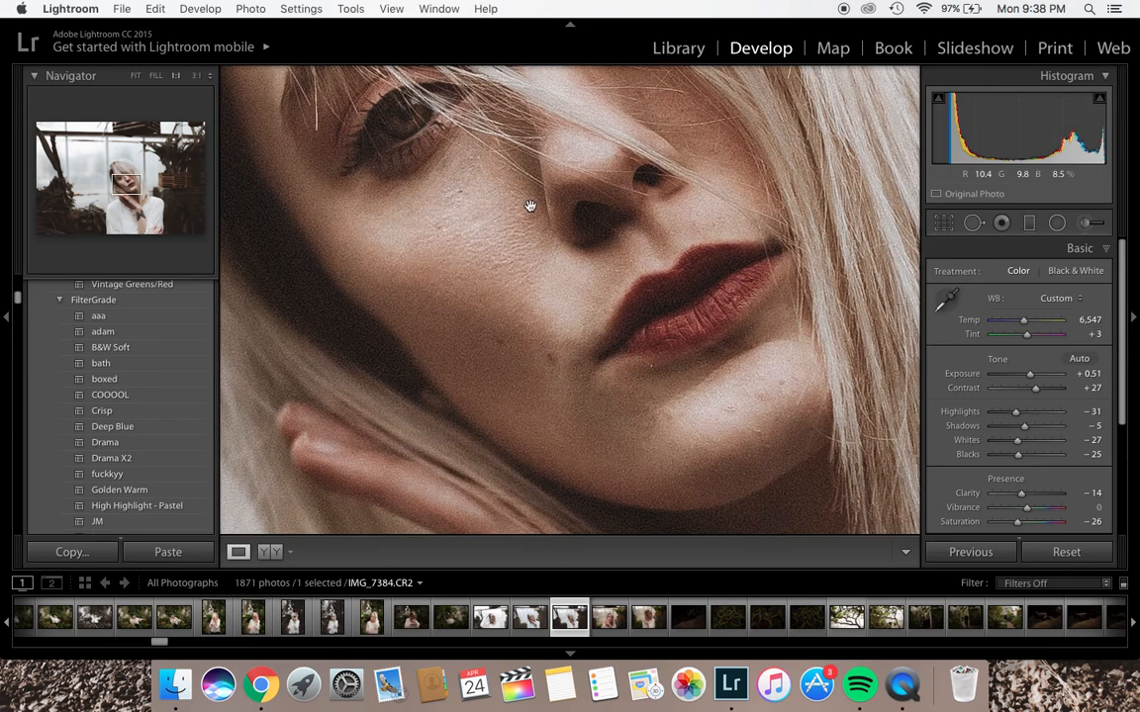
{"action": "left_click", "coordinate": [973, 222]}
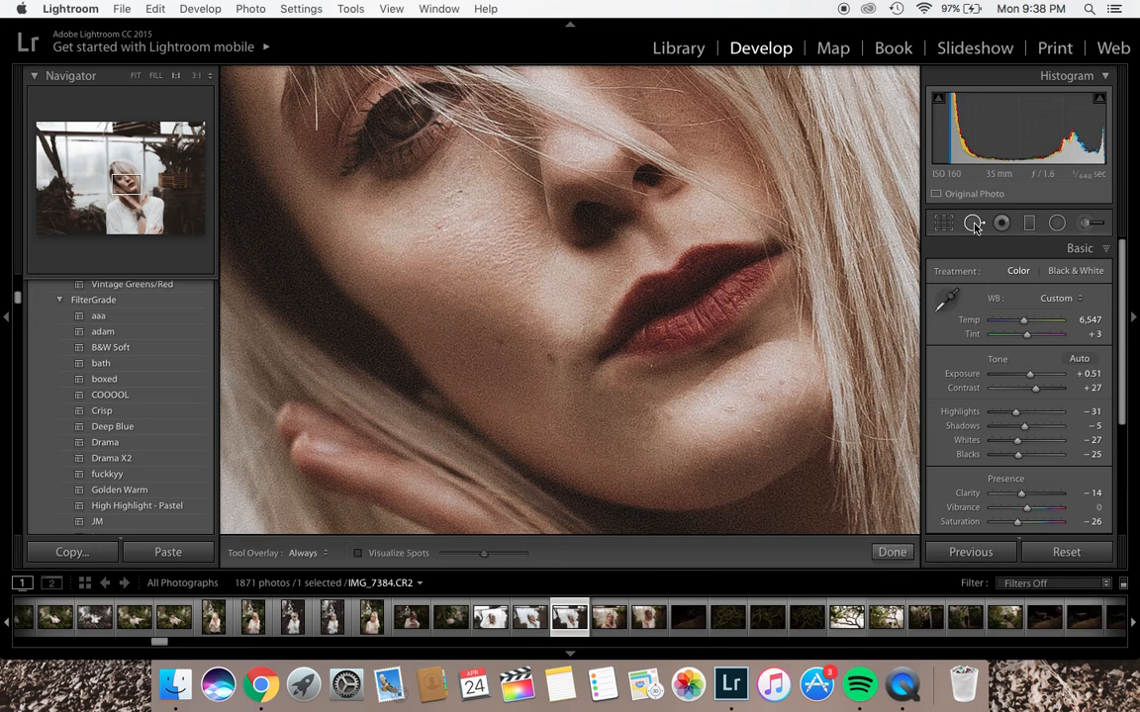
{"action": "left_click", "coordinate": [757, 397]}
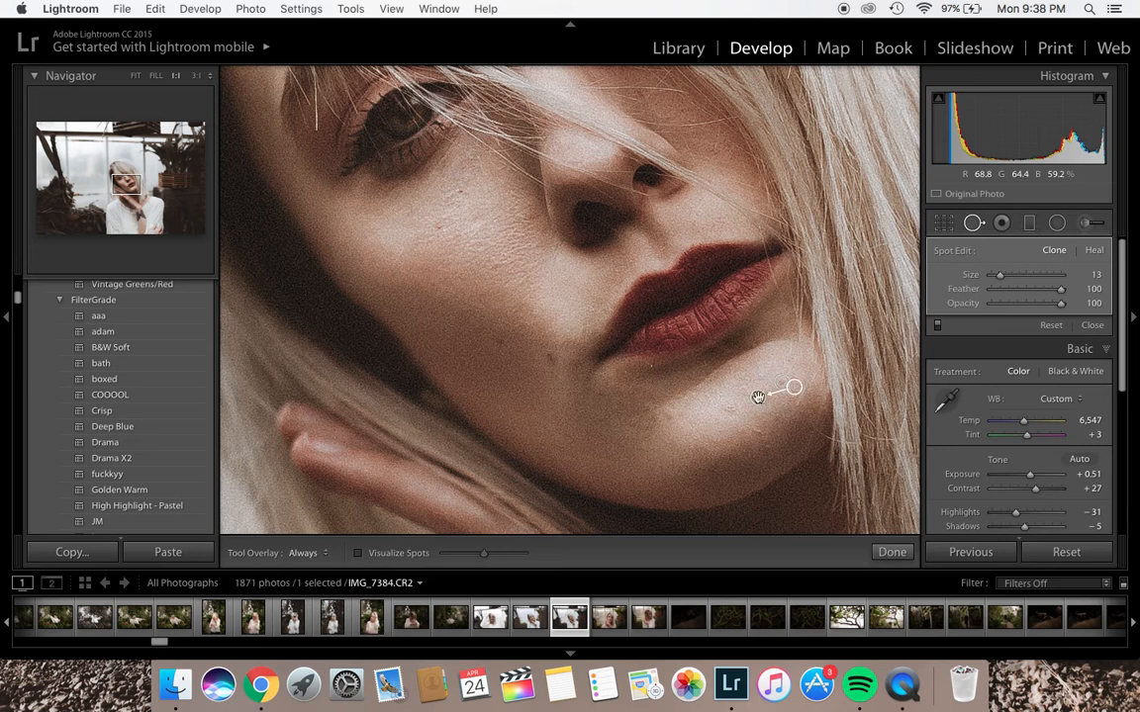
{"action": "left_click_drag", "start_coordinate": [757, 398], "coordinate": [730, 407]}
{"action": "left_click", "coordinate": [670, 416]}
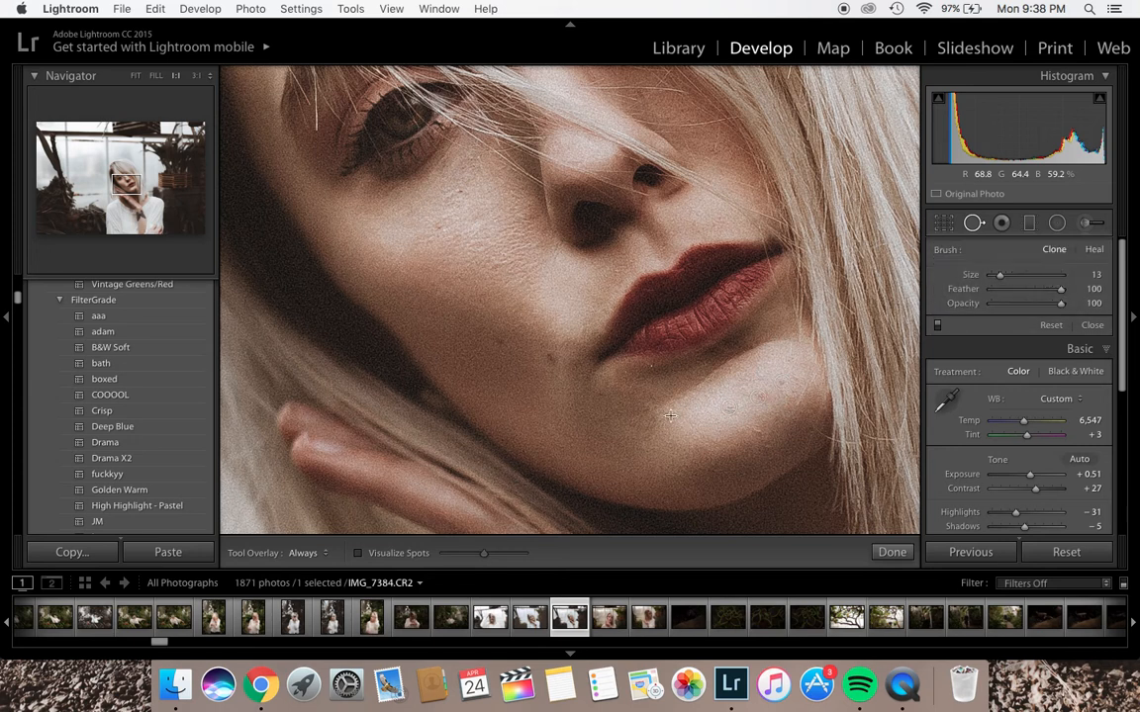
{"action": "left_click", "coordinate": [671, 415]}
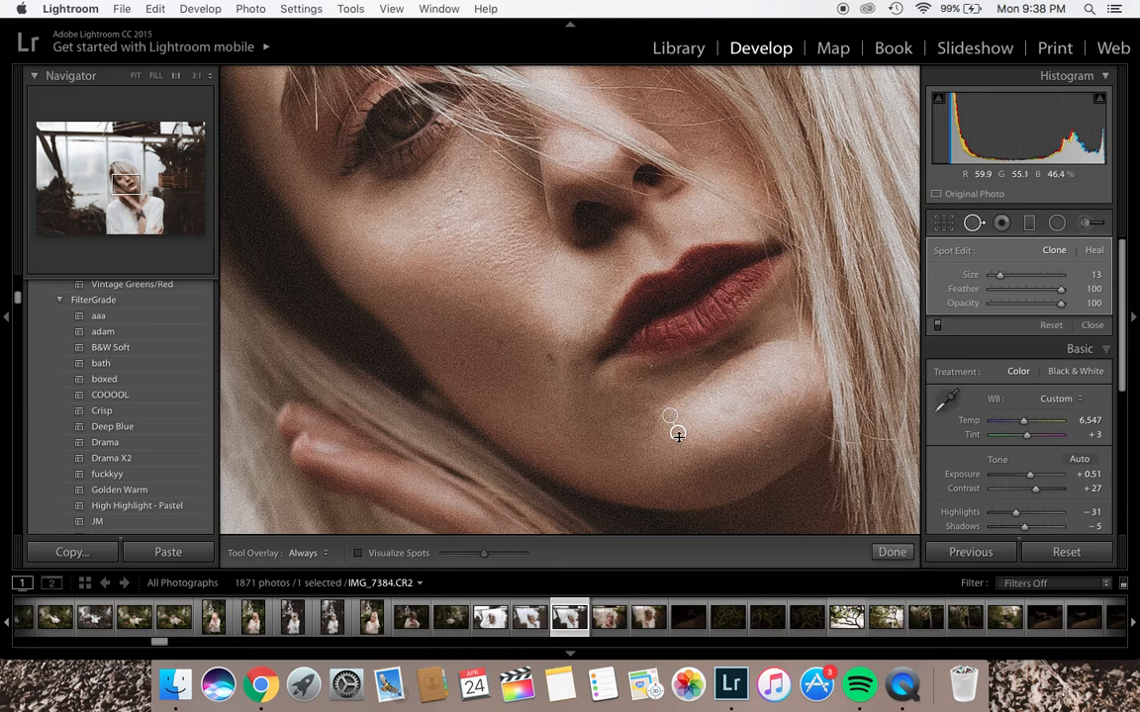
{"action": "left_click_drag", "start_coordinate": [678, 434], "coordinate": [670, 417]}
Clone out the remaining blemishes on the cheek, beside the mouth and below the lower lip, and finish spot removal.
{"action": "left_click", "coordinate": [550, 359]}
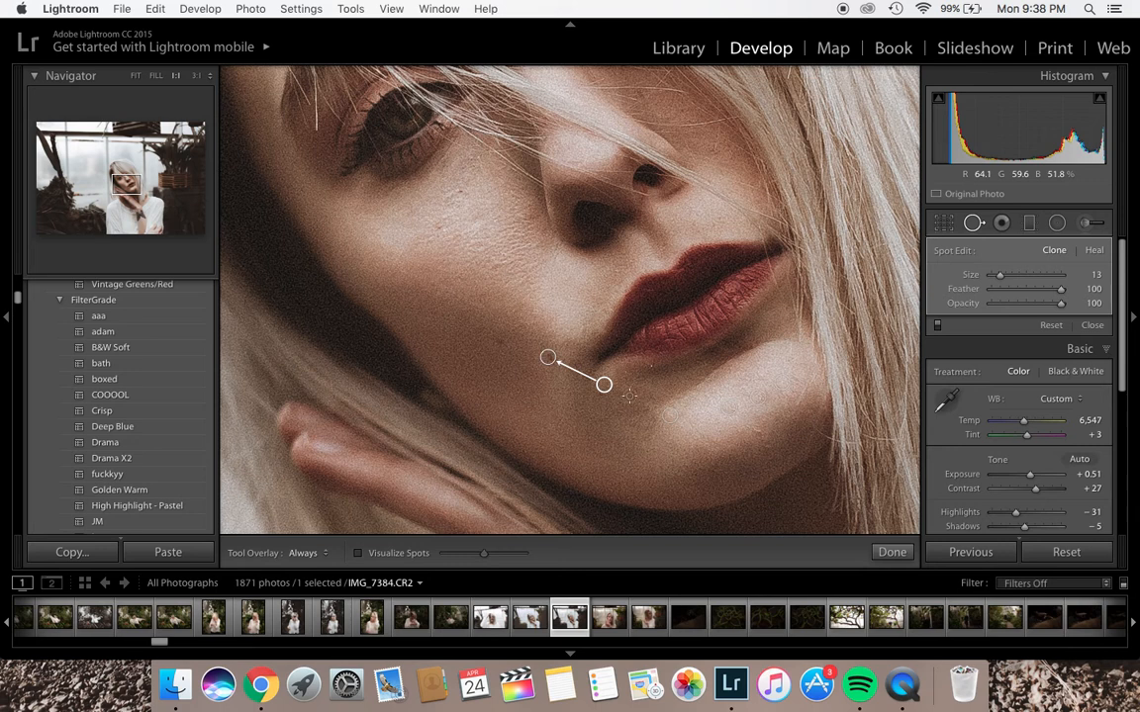
{"action": "left_click", "coordinate": [498, 342]}
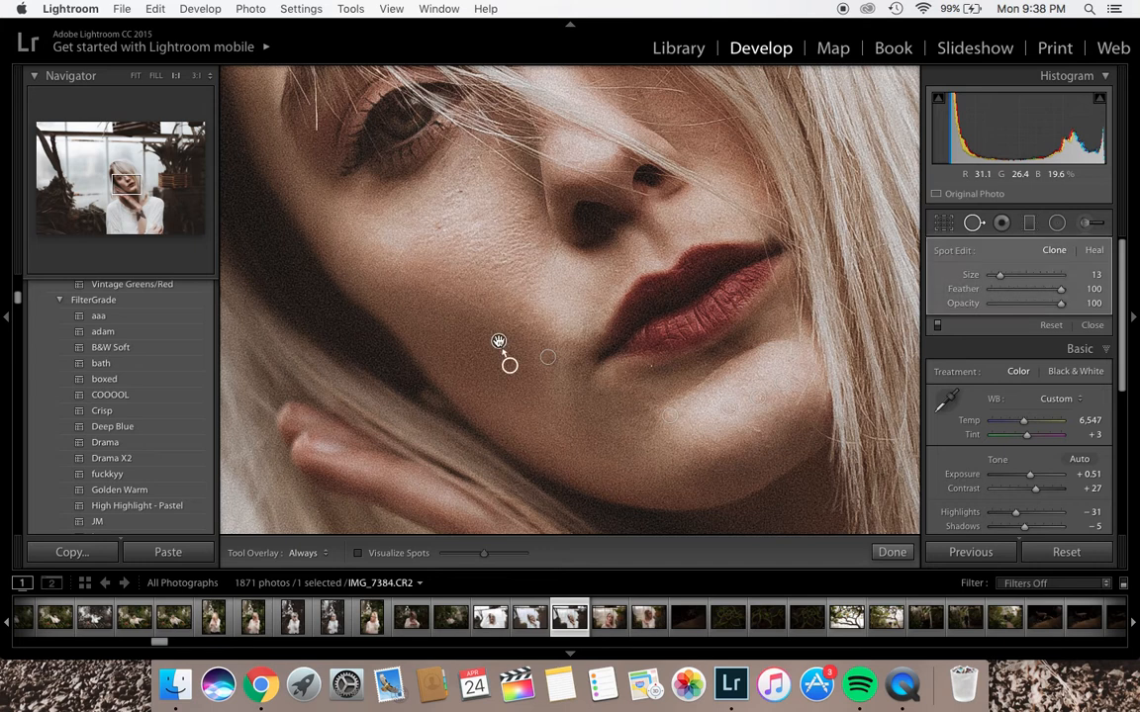
{"action": "left_click", "coordinate": [468, 197]}
{"action": "left_click", "coordinate": [463, 195], "text": "alt"}
{"action": "left_click", "coordinate": [458, 192]}
{"action": "key", "text": "Delete"}
{"action": "left_click", "coordinate": [651, 368]}
{"action": "left_click_drag", "start_coordinate": [679, 359], "coordinate": [599, 393]}
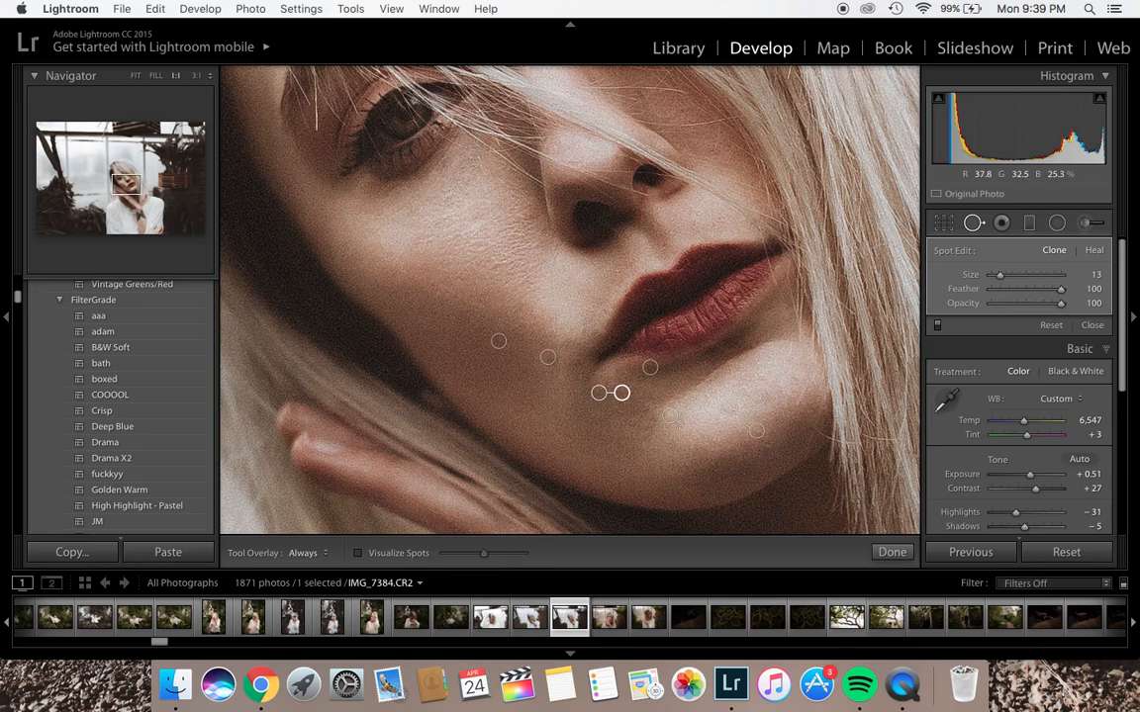
{"action": "left_click", "coordinate": [135, 76]}
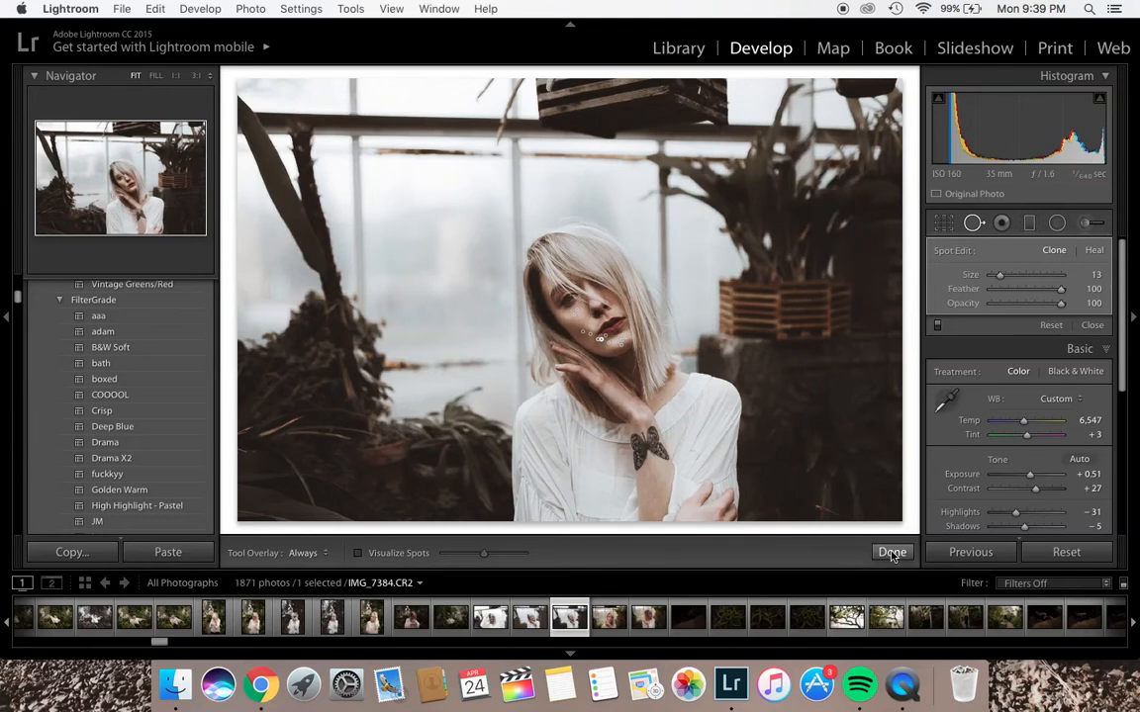
{"action": "left_click", "coordinate": [895, 551]}
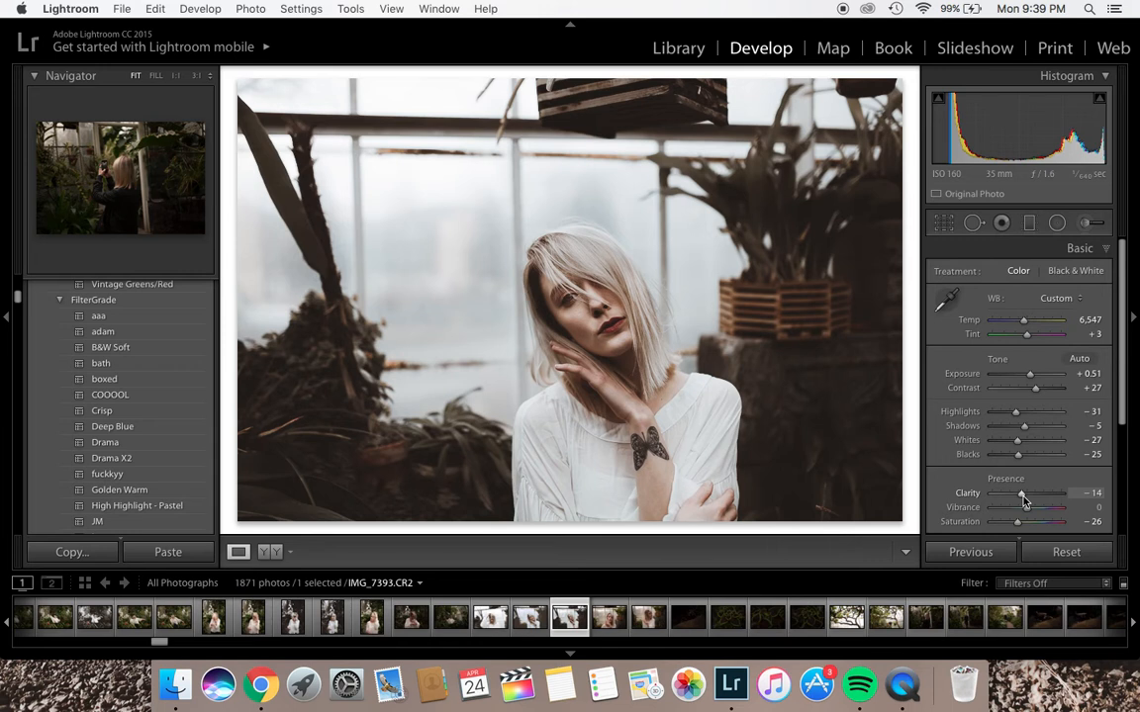
Set the portrait's Clarity to −9.
{"action": "left_click_drag", "start_coordinate": [1024, 502], "coordinate": [1026, 502]}
Raise the HSL saturation of the plants' colours to Yellow −15 and Green −3 using targeted adjustment on the photo.
{"action": "scroll", "coordinate": [1064, 410], "scroll_direction": "down", "scroll_amount": 5}
{"action": "scroll", "coordinate": [1061, 406], "scroll_direction": "down", "scroll_amount": 2}
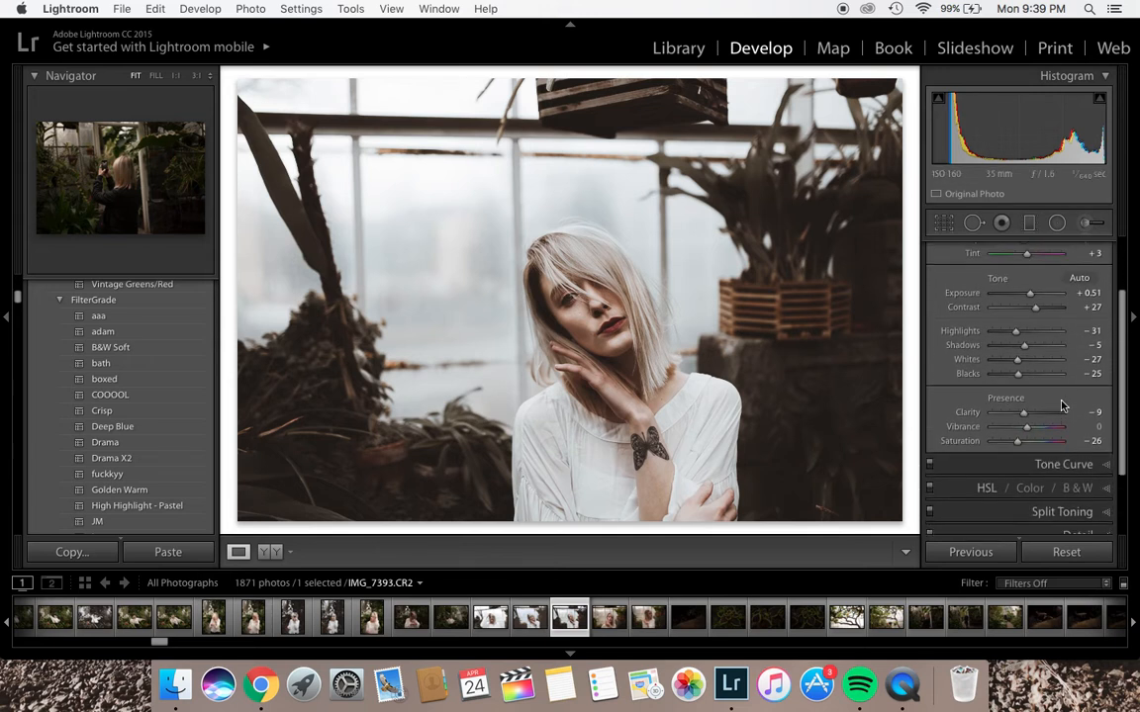
{"action": "scroll", "coordinate": [1062, 406], "scroll_direction": "down", "scroll_amount": 3}
{"action": "scroll", "coordinate": [1062, 405], "scroll_direction": "down", "scroll_amount": 2}
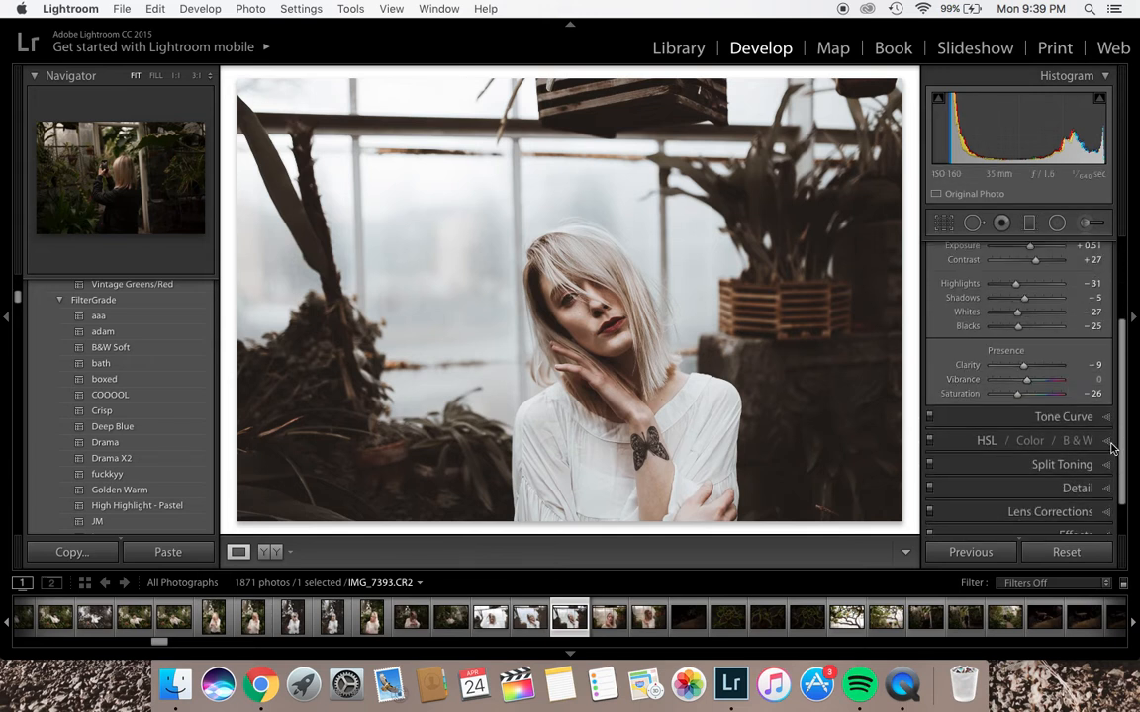
{"action": "left_click", "coordinate": [990, 443]}
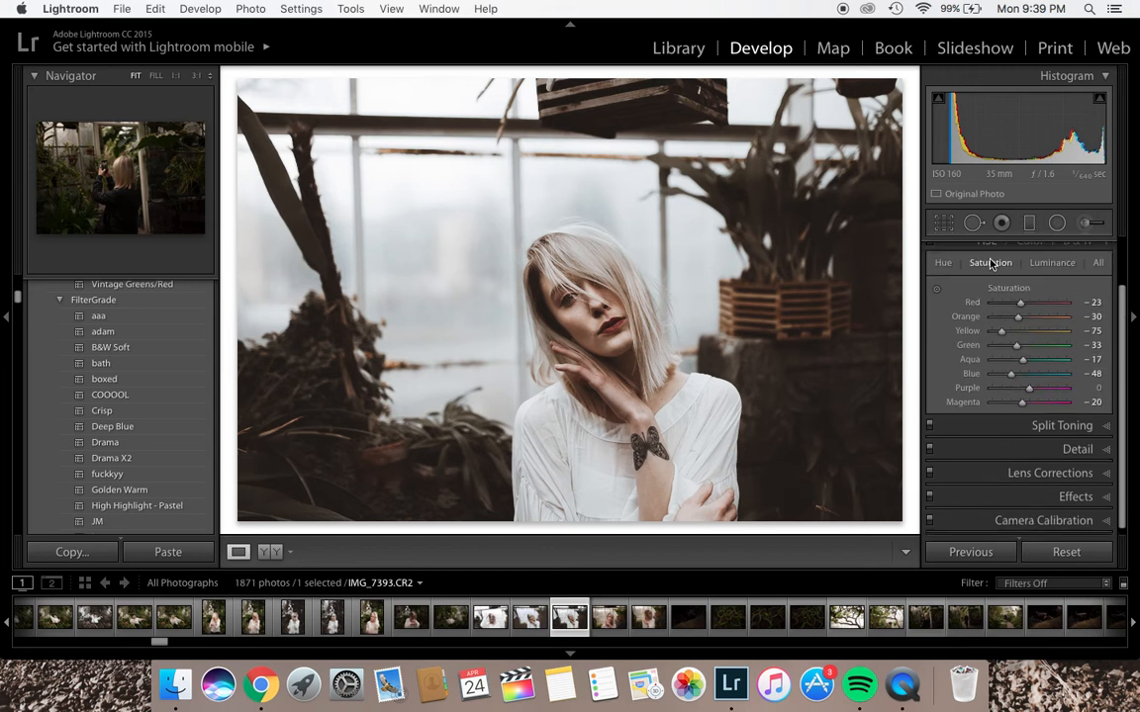
{"action": "scroll", "coordinate": [992, 260], "scroll_direction": "up", "scroll_amount": 2}
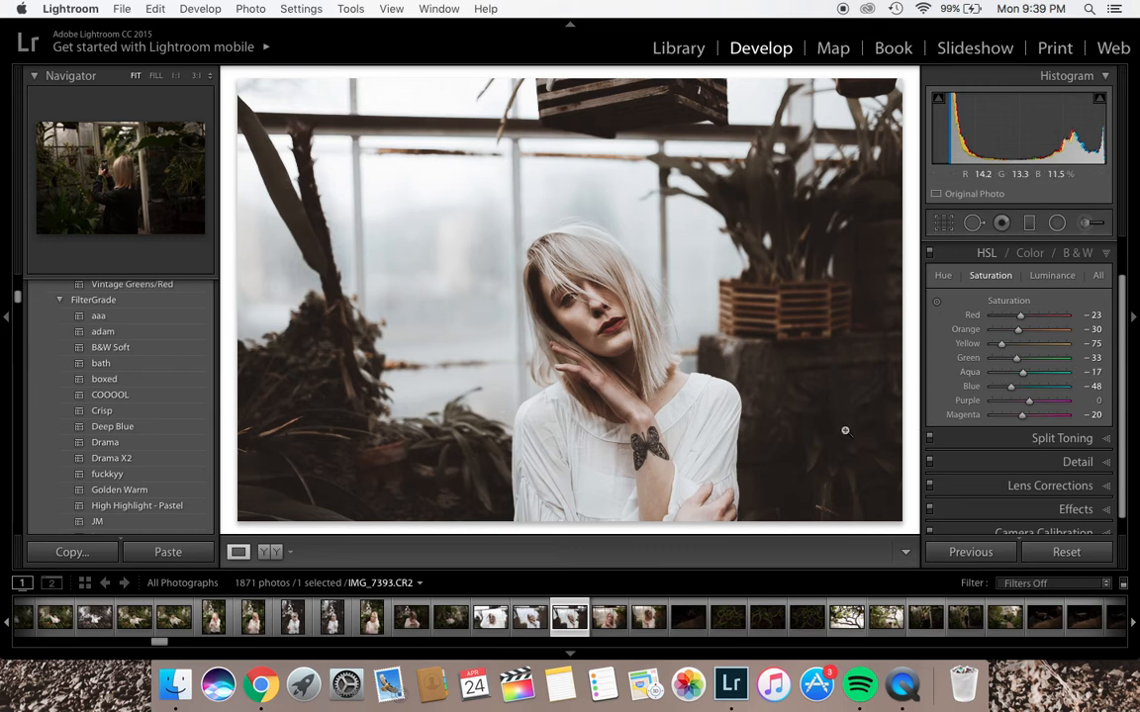
{"action": "key", "text": "alt+shift+super+s"}
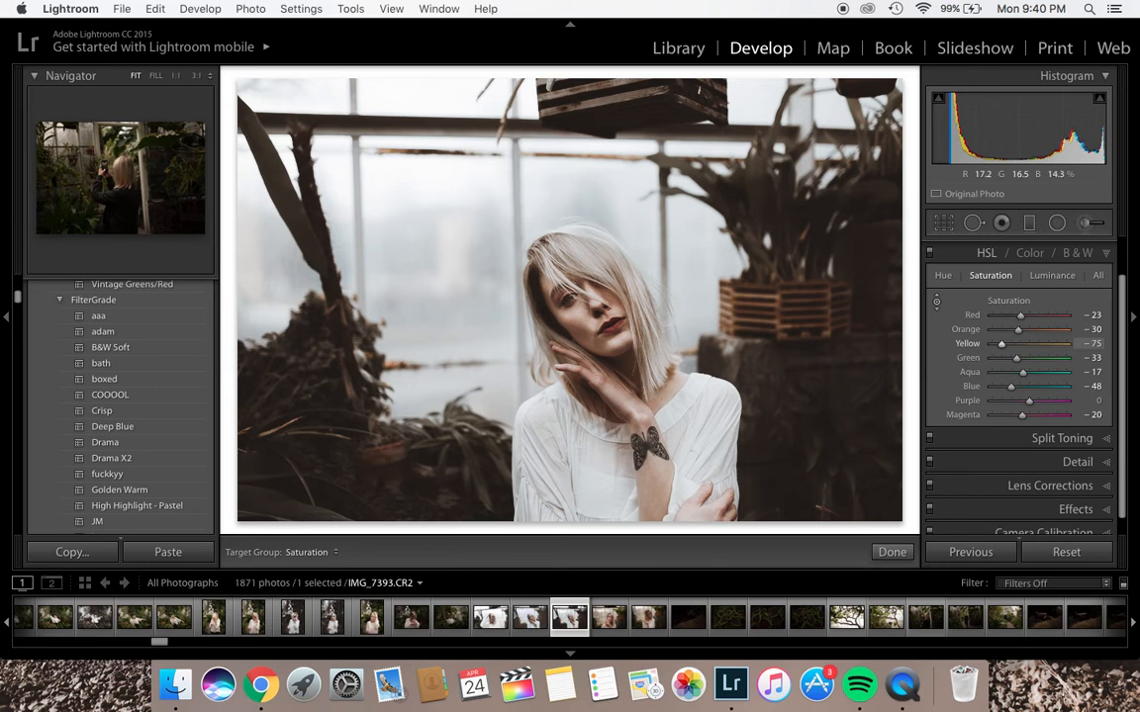
{"action": "mouse_move", "coordinate": [902, 312]}
{"action": "left_mouse_down"}
{"action": "mouse_move", "coordinate": [938, 323]}
{"action": "mouse_move", "coordinate": [921, 311]}
{"action": "left_mouse_up"}
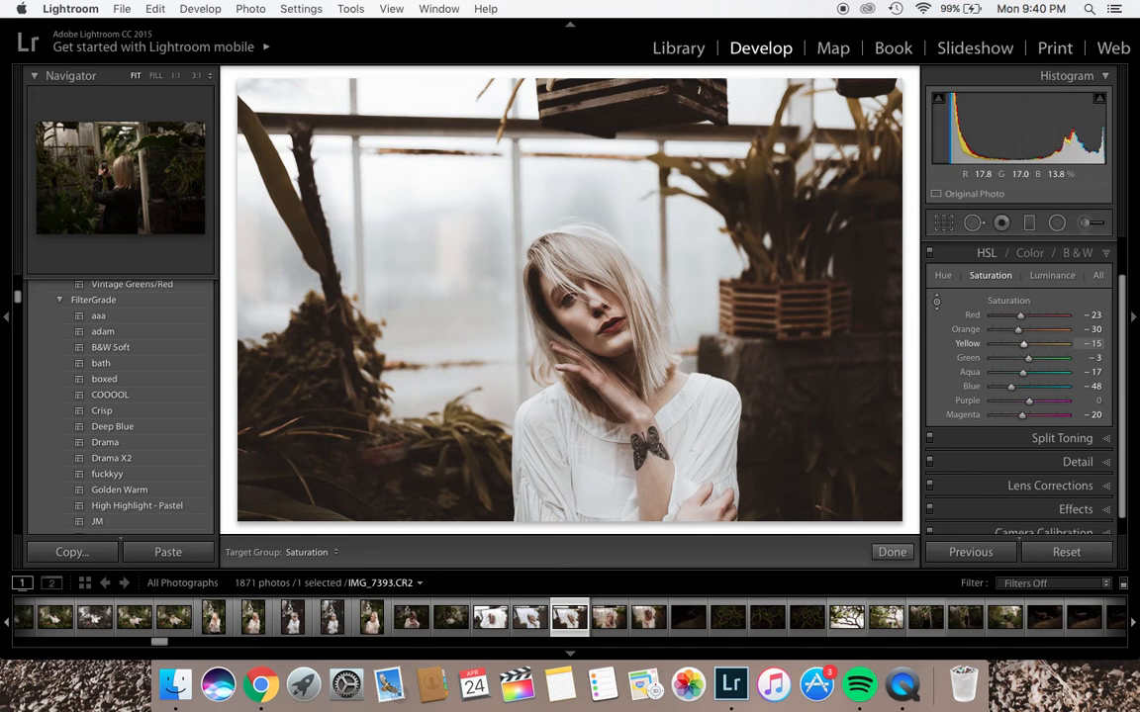
Set the photo's HSL saturation to Red −16, Orange −41, Yellow −36 and Green +10.
{"action": "mouse_move", "coordinate": [921, 312]}
{"action": "left_mouse_down"}
{"action": "mouse_move", "coordinate": [922, 327]}
{"action": "mouse_move", "coordinate": [915, 310]}
{"action": "mouse_move", "coordinate": [926, 321]}
{"action": "mouse_move", "coordinate": [927, 307]}
{"action": "left_mouse_up"}
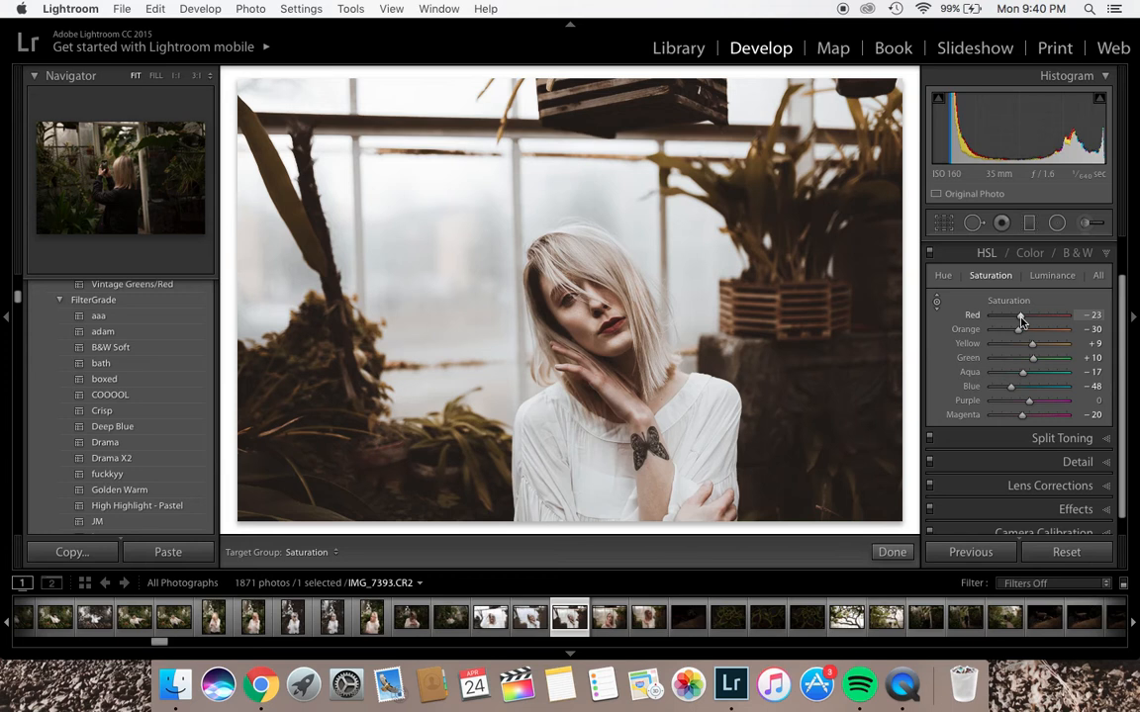
{"action": "left_click_drag", "start_coordinate": [1020, 317], "coordinate": [1024, 319]}
{"action": "left_click_drag", "start_coordinate": [1019, 334], "coordinate": [1014, 333]}
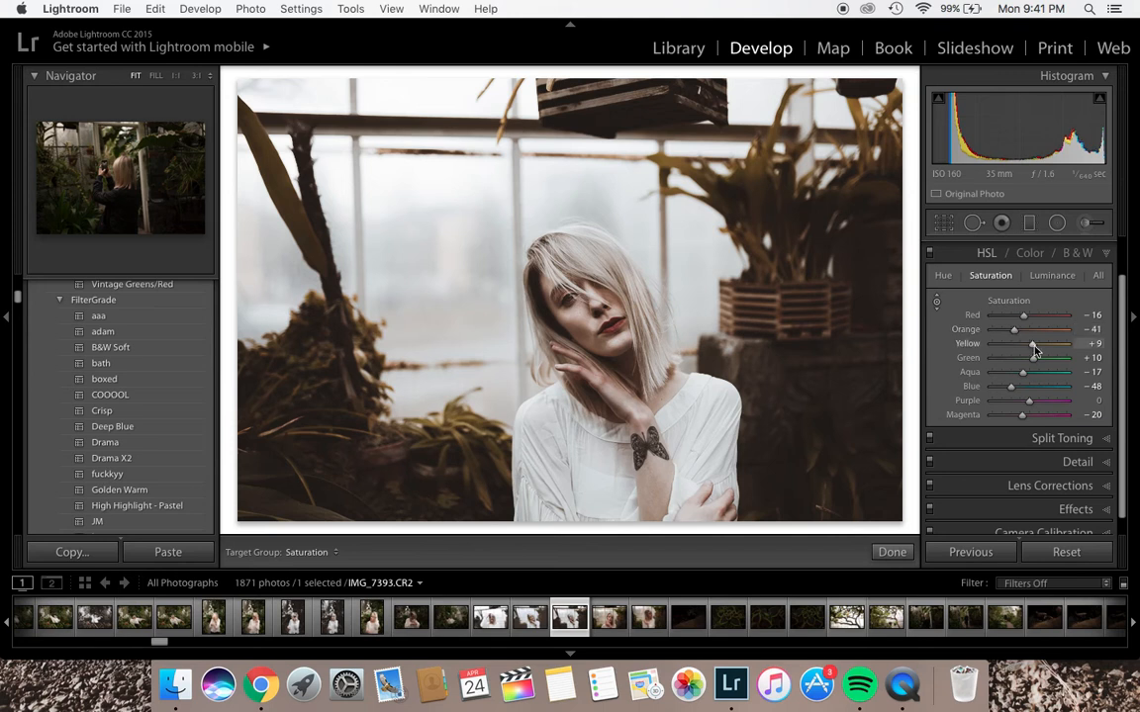
{"action": "left_click_drag", "start_coordinate": [1035, 349], "coordinate": [1032, 349]}
{"action": "left_click_drag", "start_coordinate": [1029, 351], "coordinate": [1017, 351]}
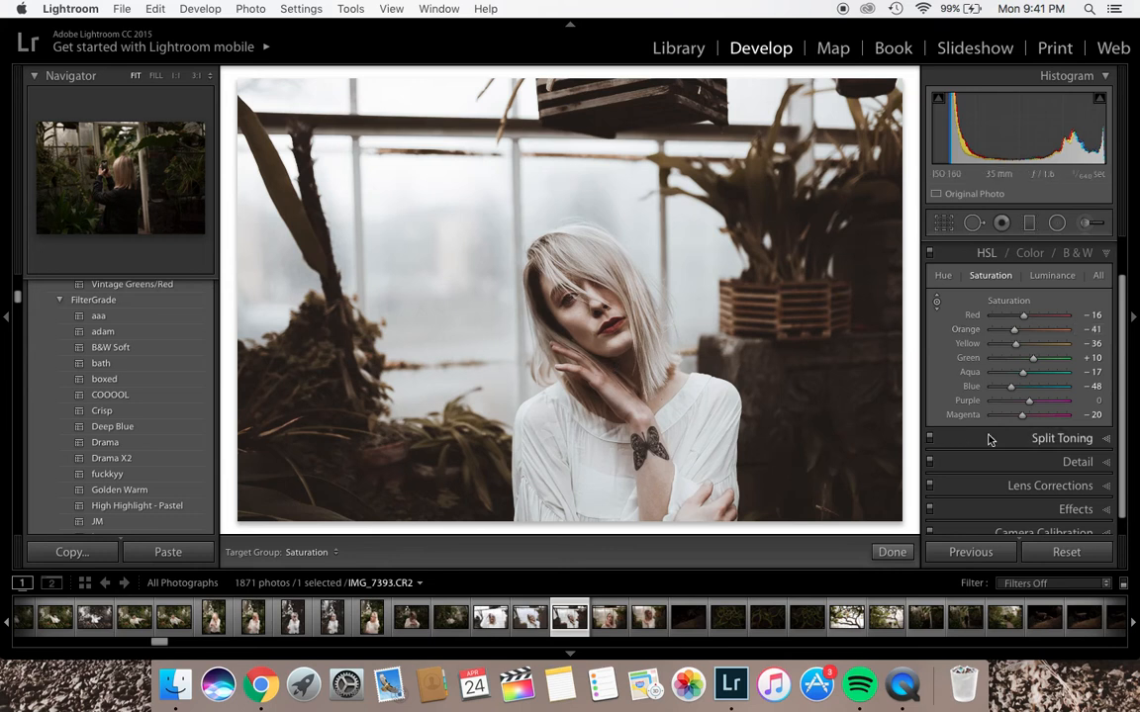
Set the manual lens correction's Distortion to +8 and enable Constrain Crop.
{"action": "scroll", "coordinate": [989, 439], "scroll_direction": "down", "scroll_amount": 2}
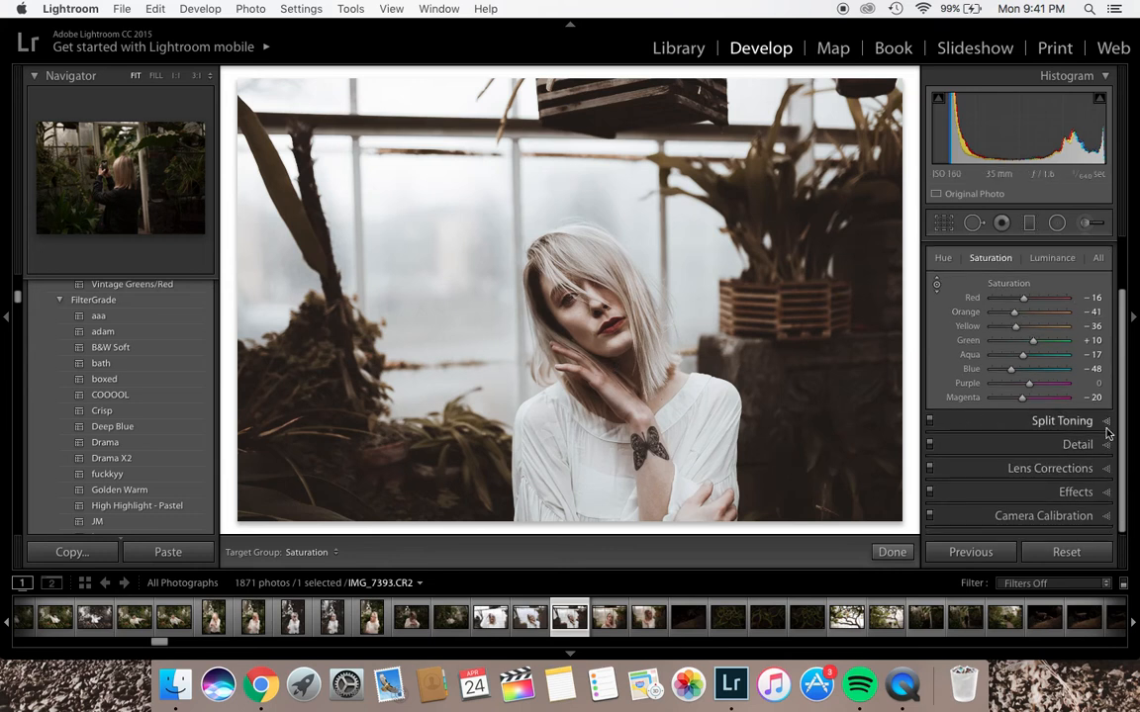
{"action": "left_click", "coordinate": [1104, 468]}
{"action": "left_click", "coordinate": [1097, 370]}
{"action": "type", "text": "8"}
{"action": "left_click", "coordinate": [975, 461]}
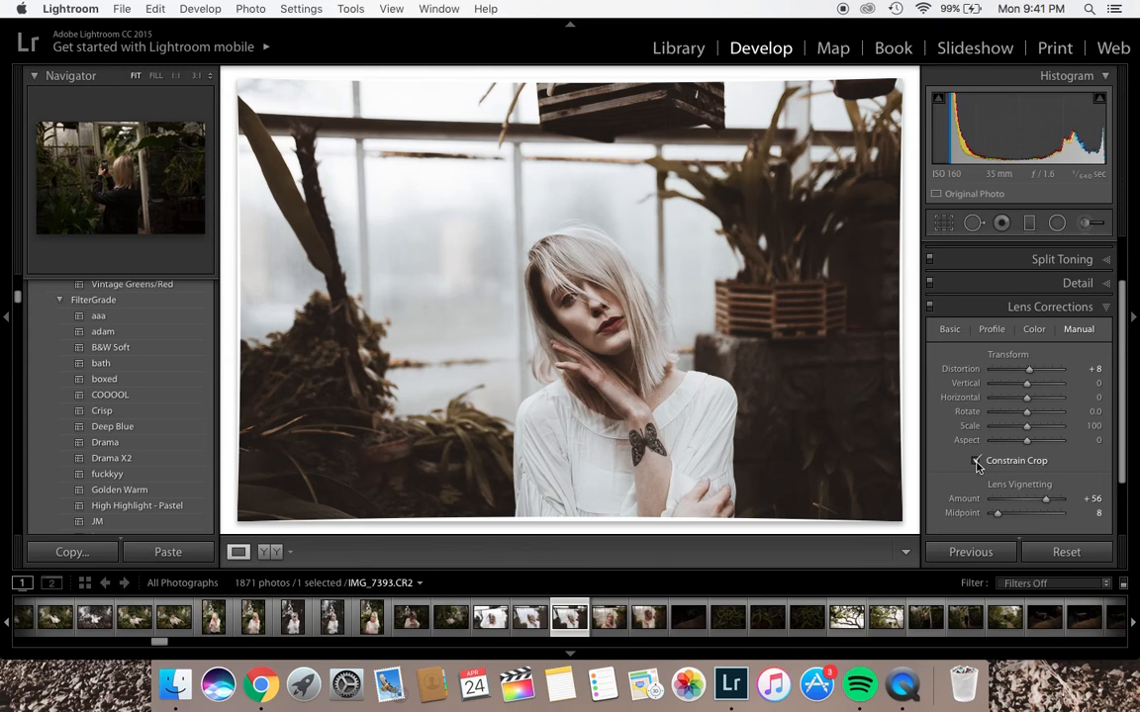
Set the portrait's Exposure to +0.70 and Blacks to −27, keeping the whole photo fitted in view.
{"action": "scroll", "coordinate": [1015, 233], "scroll_direction": "up", "scroll_amount": 3}
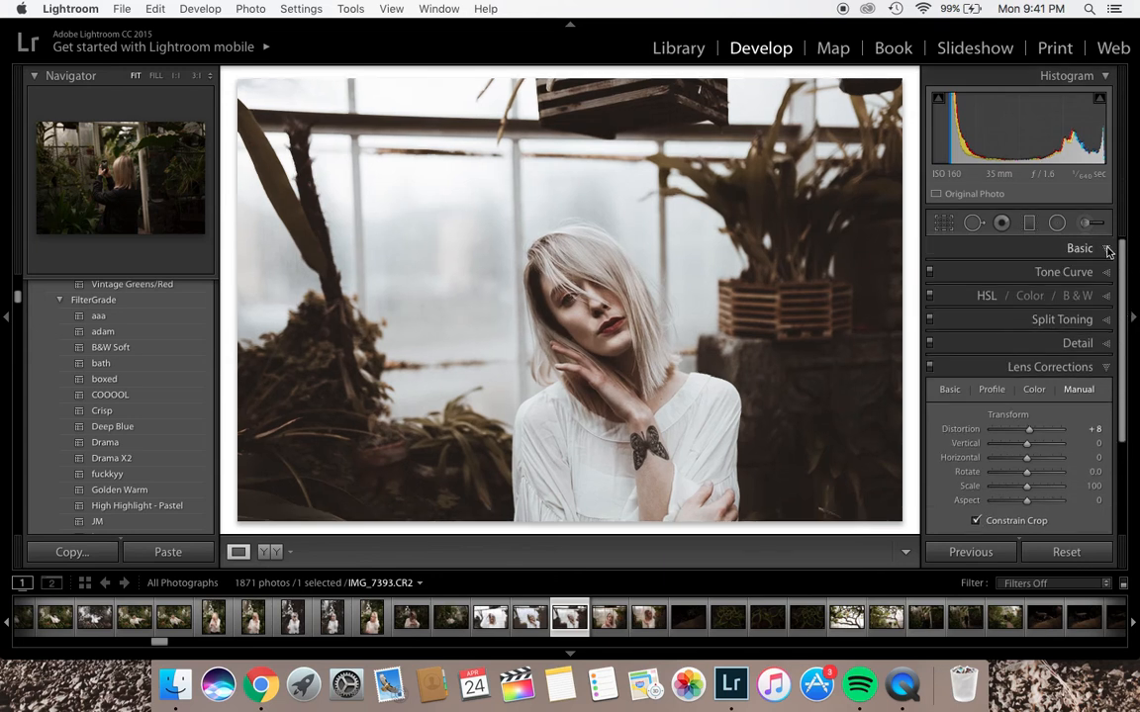
{"action": "left_click", "coordinate": [1107, 249]}
{"action": "left_click_drag", "start_coordinate": [1031, 377], "coordinate": [1032, 377]}
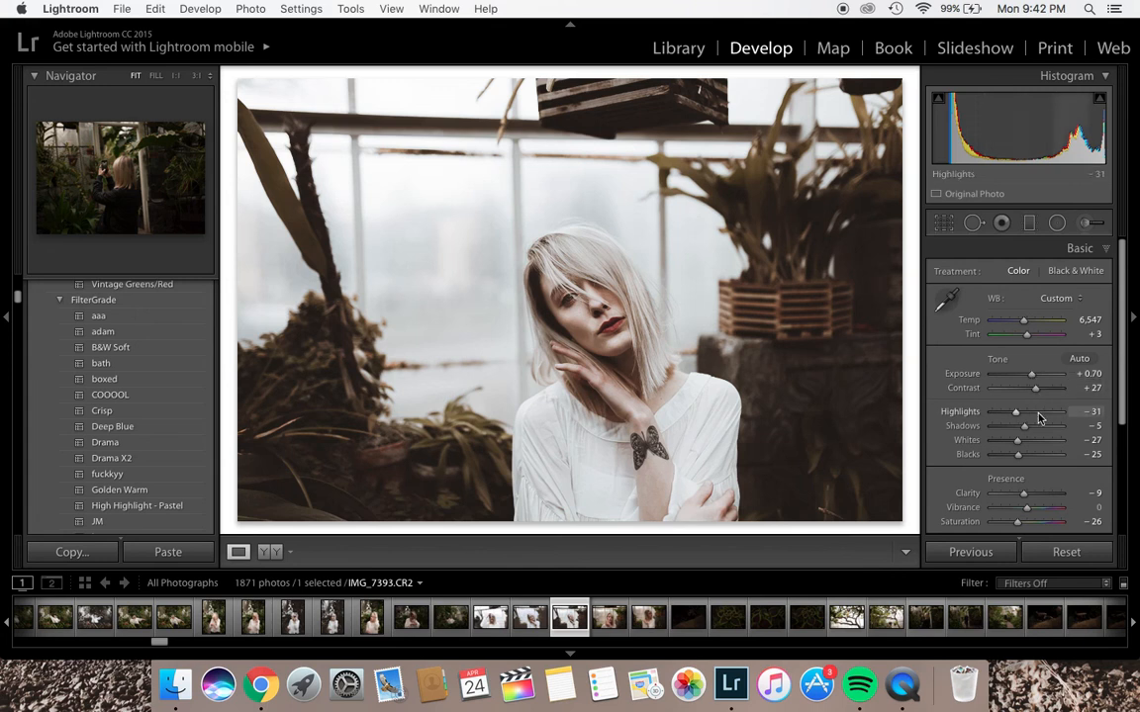
{"action": "scroll", "coordinate": [1039, 415], "scroll_direction": "down", "scroll_amount": 6}
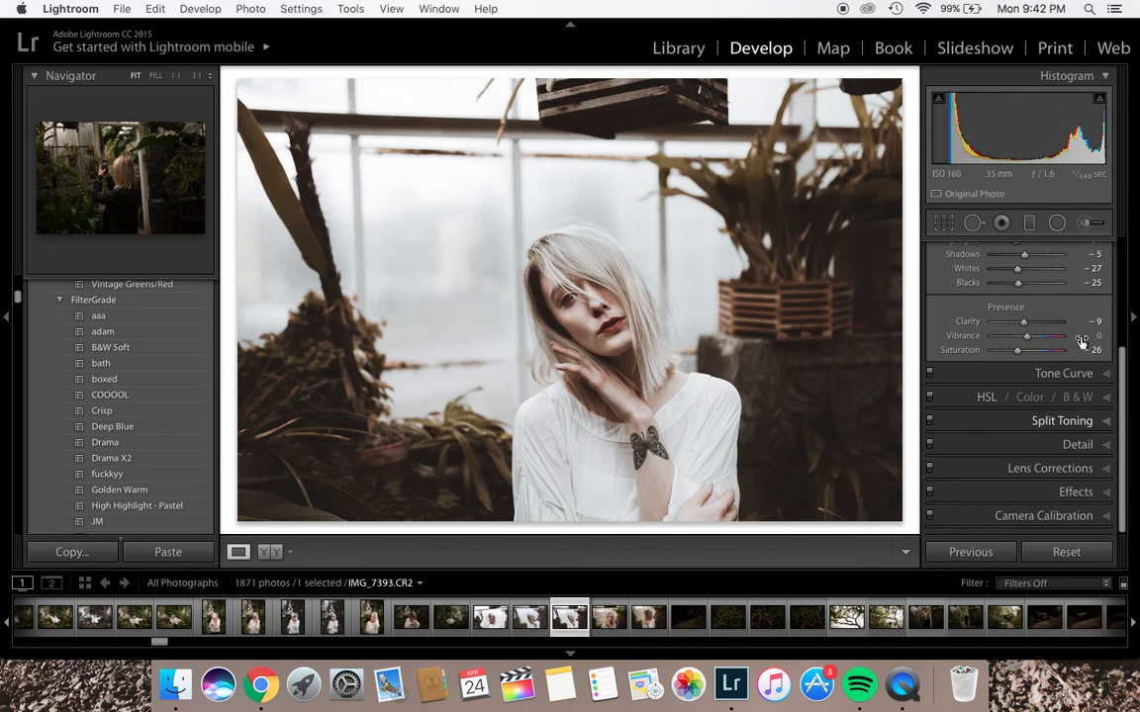
{"action": "scroll", "coordinate": [1048, 336], "scroll_direction": "up", "scroll_amount": 2}
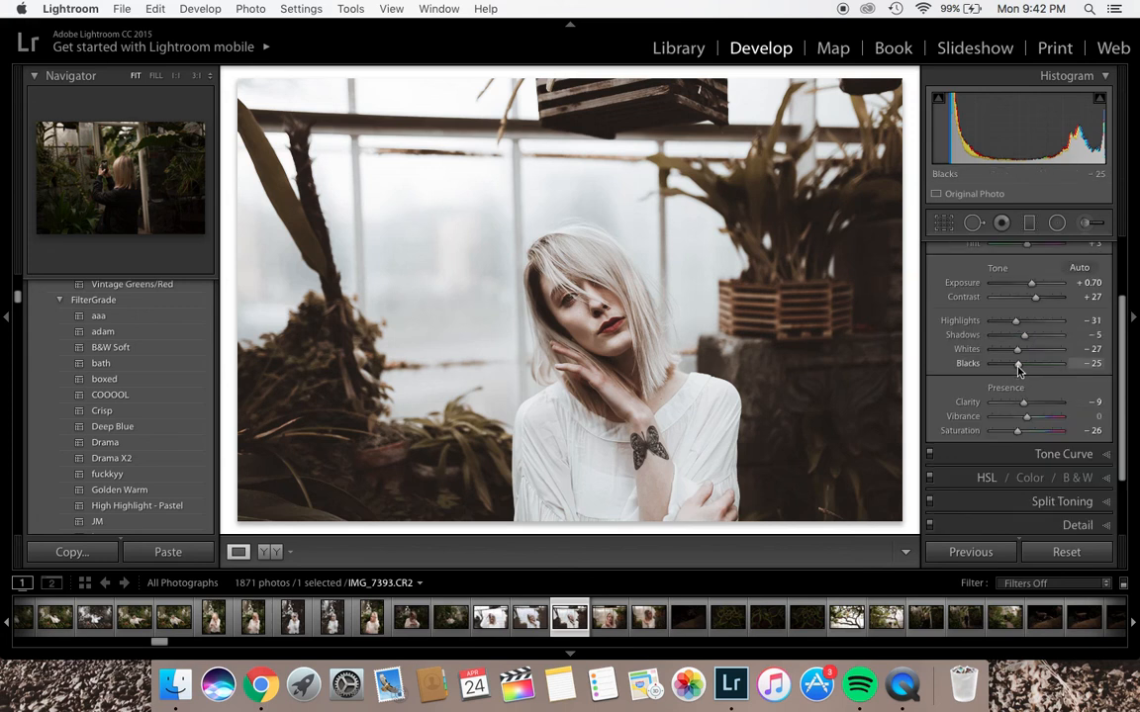
{"action": "left_click_drag", "start_coordinate": [1017, 366], "coordinate": [1017, 366]}
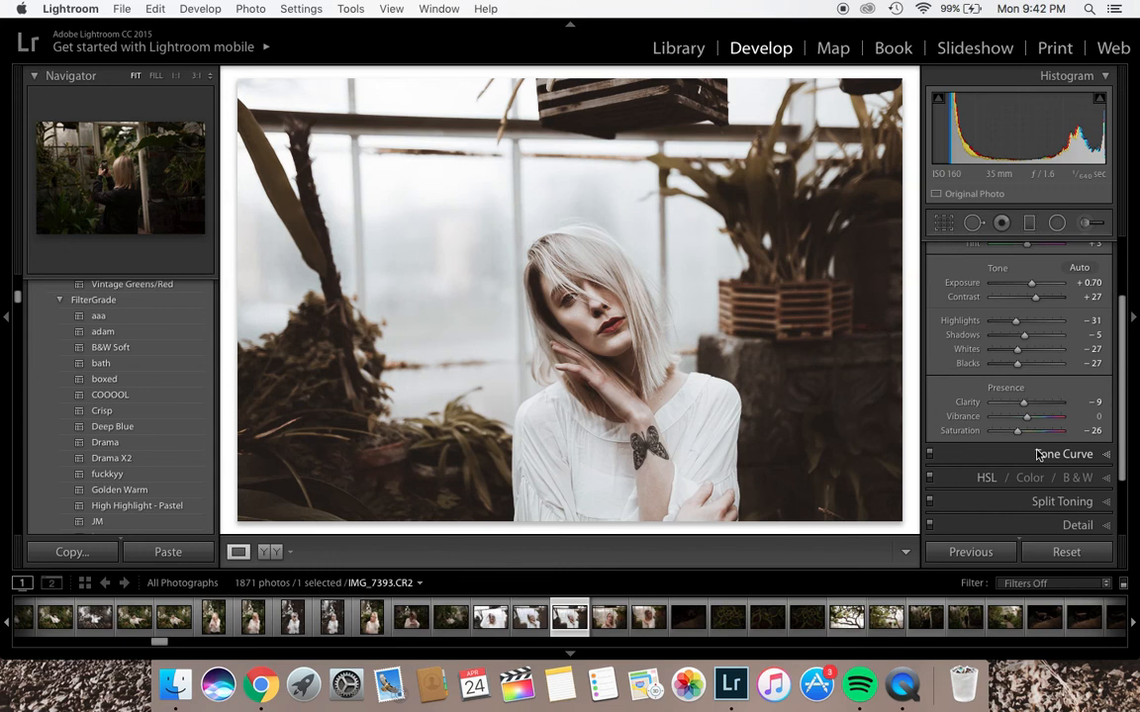
{"action": "left_click", "coordinate": [265, 129]}
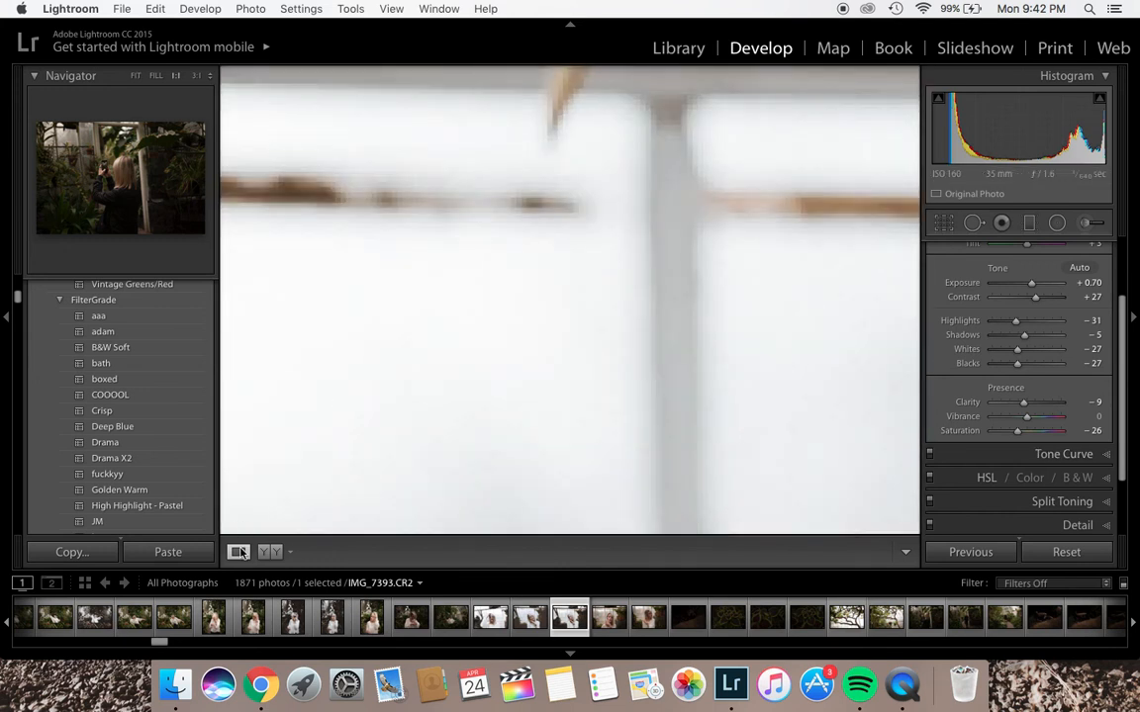
{"action": "left_click", "coordinate": [135, 76]}
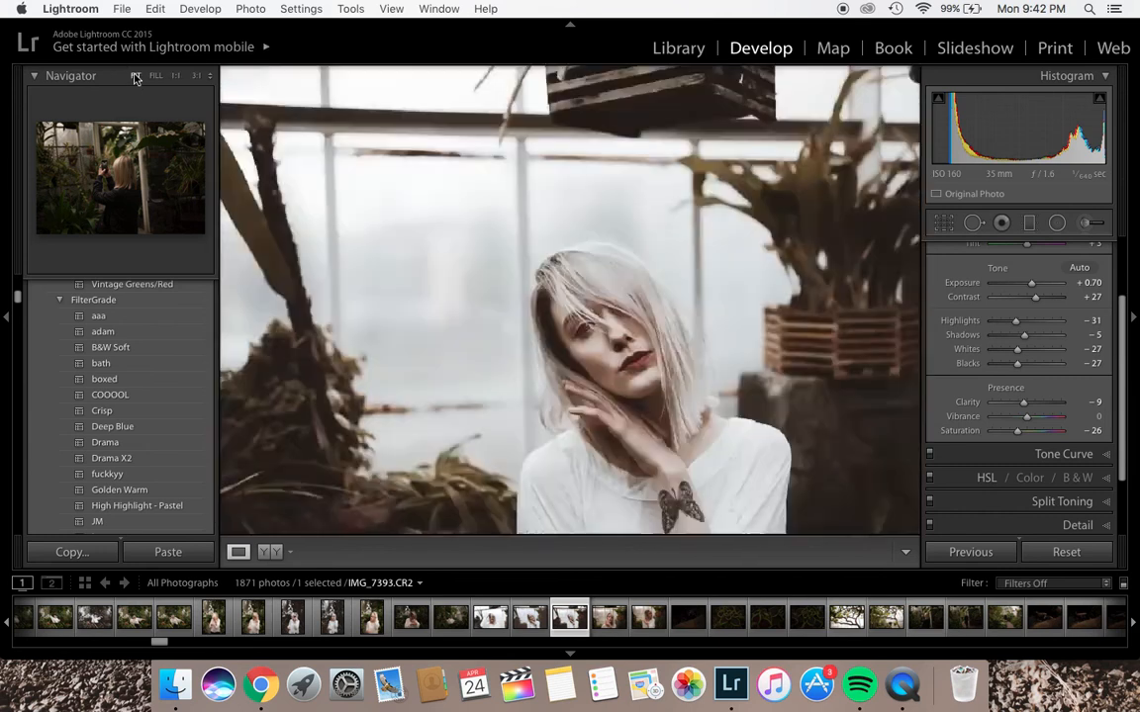